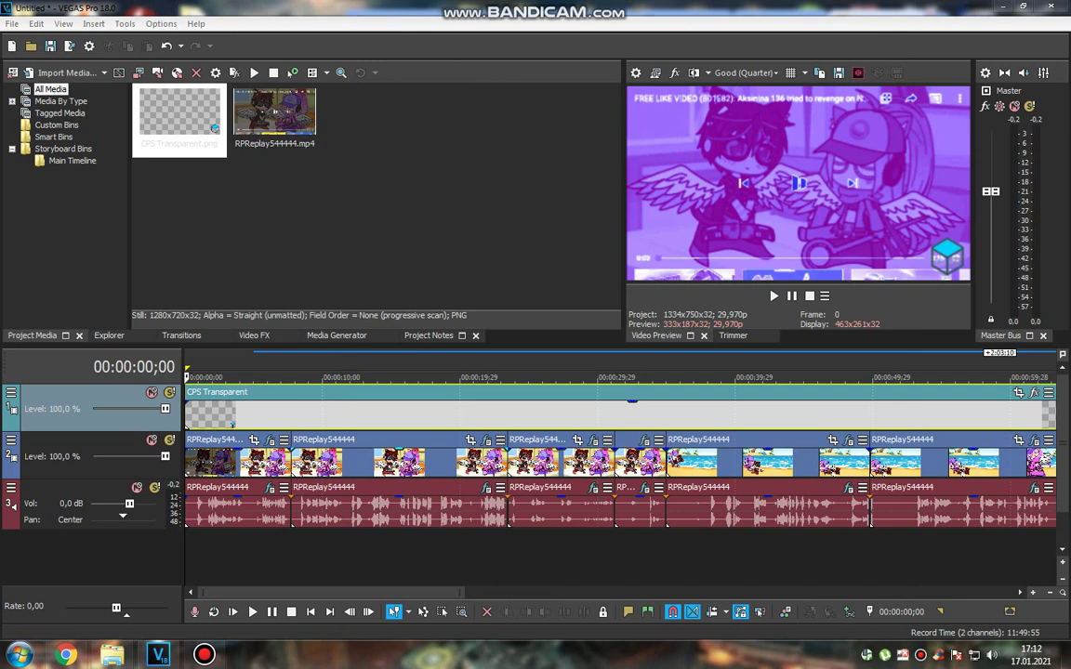
Play the timeline from the start into the second clip and inspect that clip's video effects, including the Gradient Map colour points.
key("space")
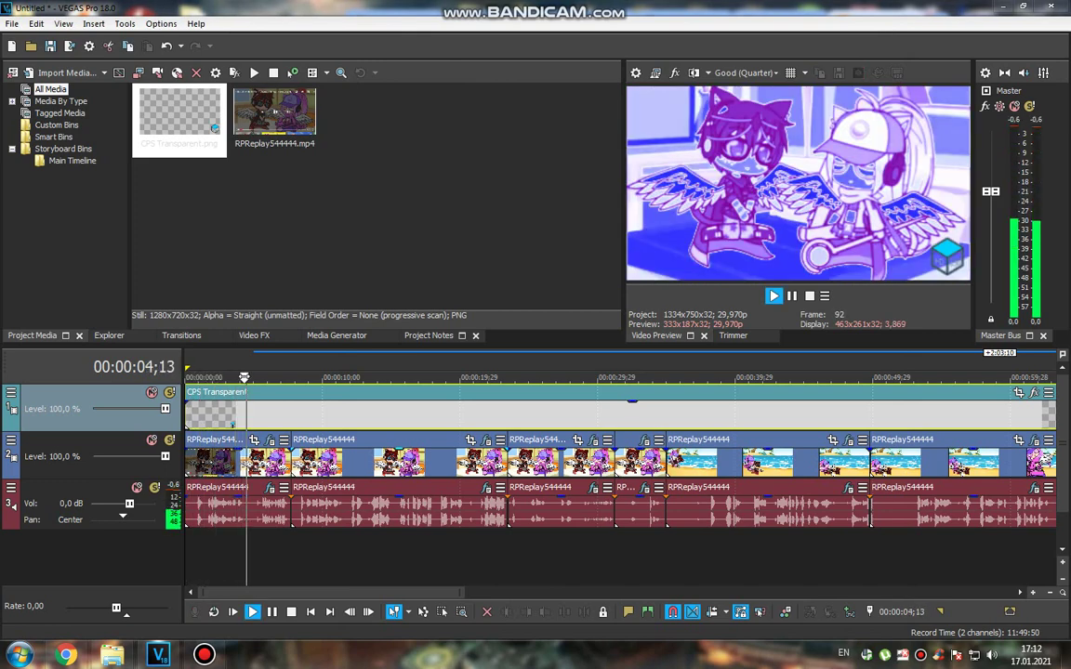
key("Return")
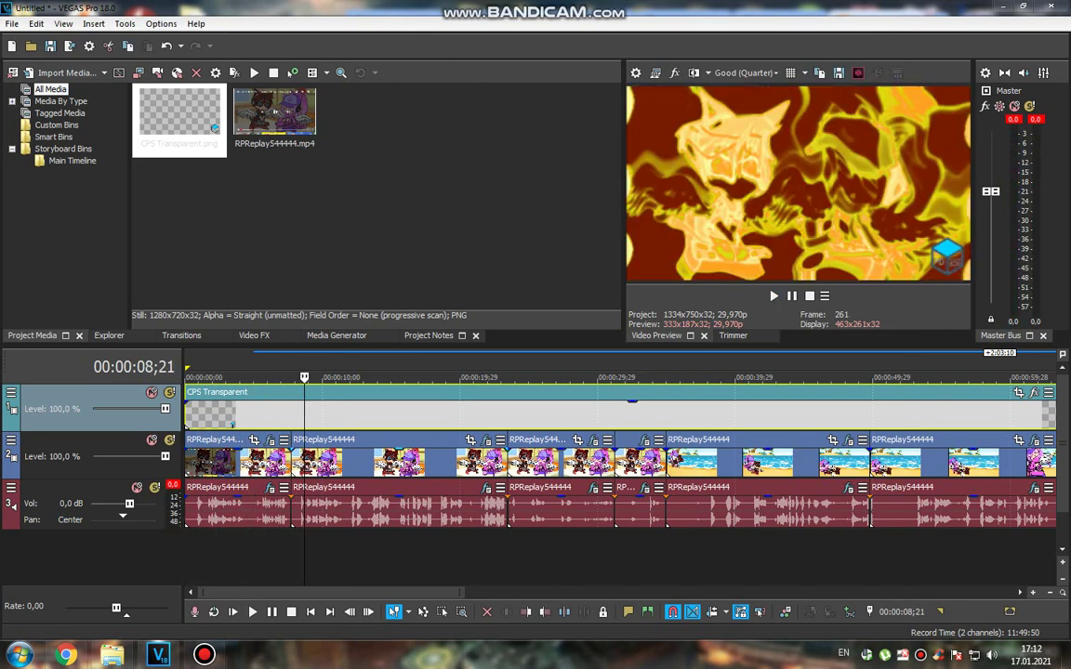
left_click(486, 440)
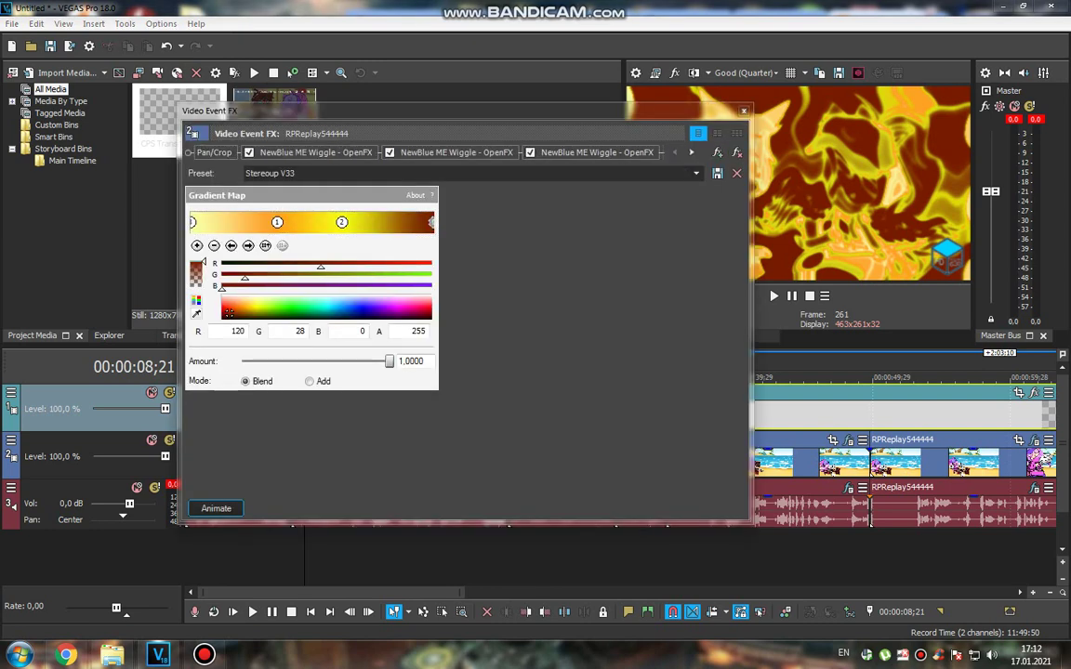
left_click(314, 153)
left_click(456, 152)
left_click(596, 153)
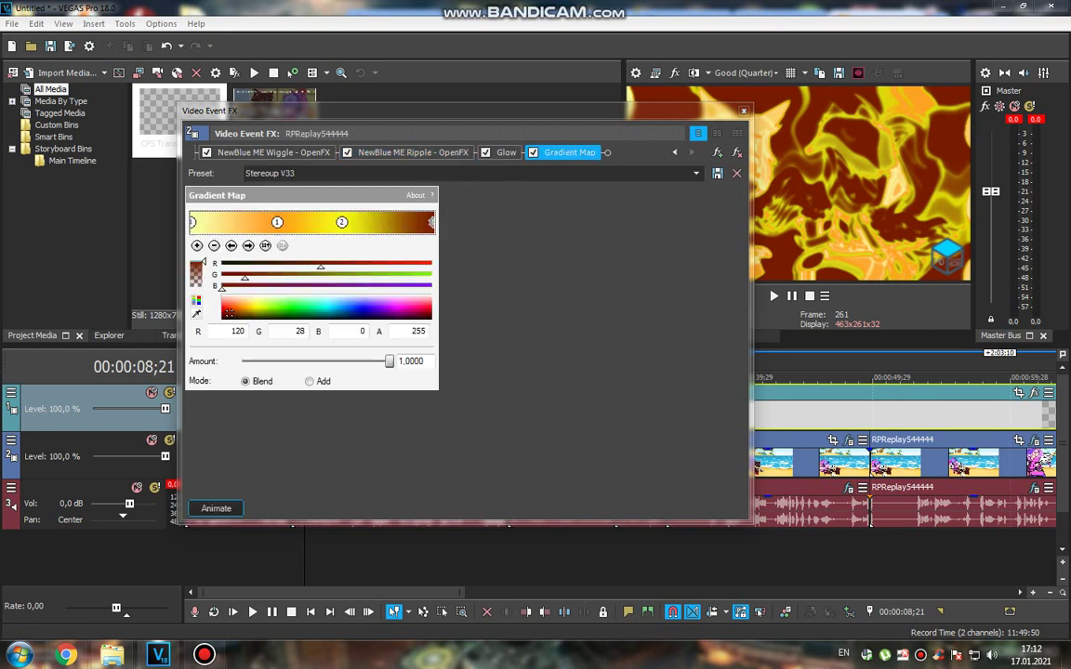
left_click(276, 222)
left_click(432, 222)
key("Escape")
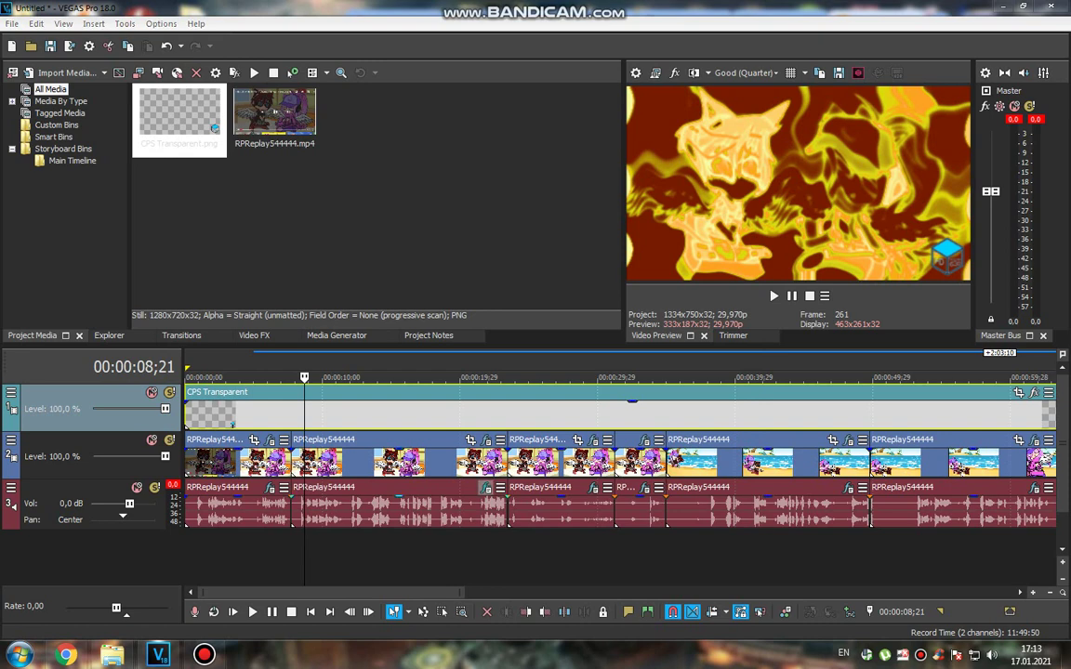
Inspect the second clip's audio effects chain from eFX Reverb through to IL Vocodex.
left_click(486, 487)
key("Right")
key("Right")
key("Right")
key("Right")
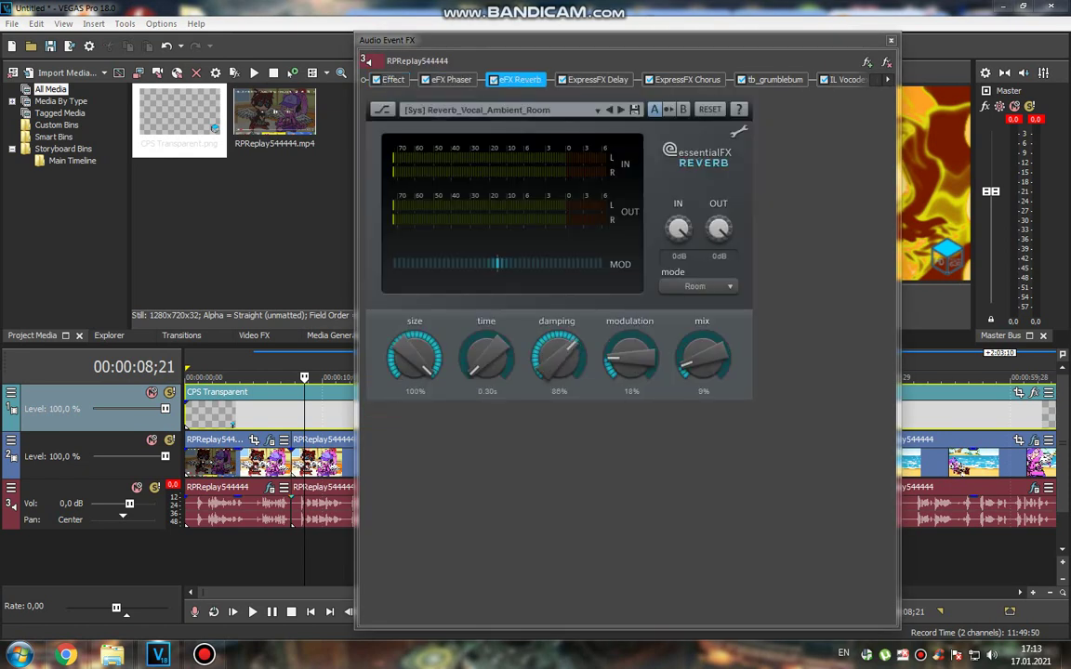
key("Right")
key("Right")
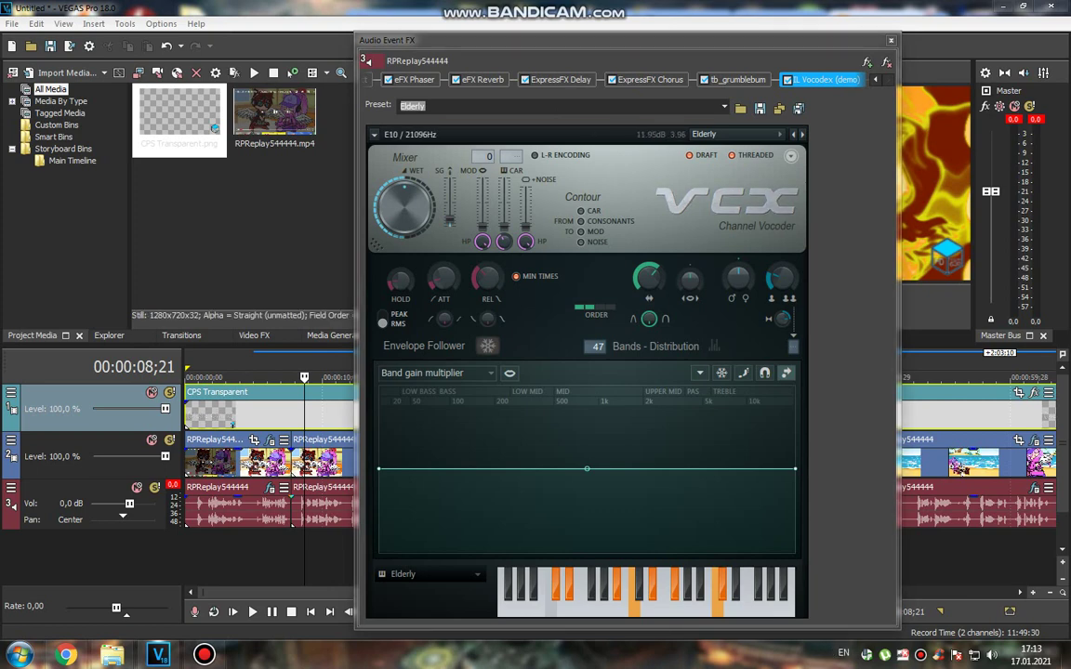
key("Escape")
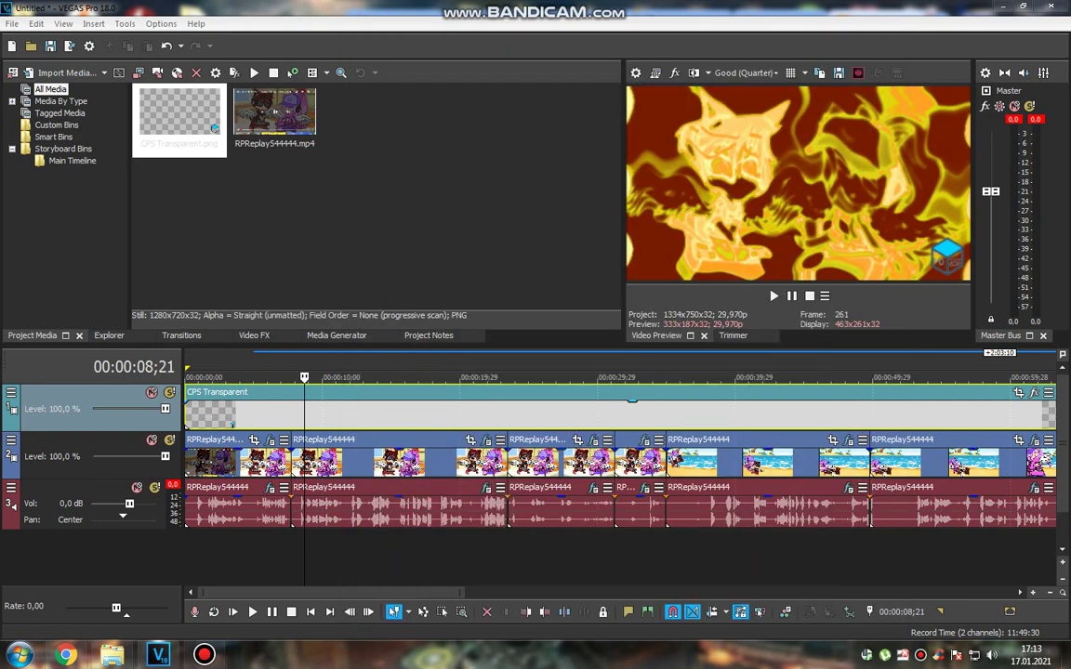
Play on into the third clip and inspect its TV Simulator, Wave, Channel Blend and HSL Adjust video effects.
key("space")
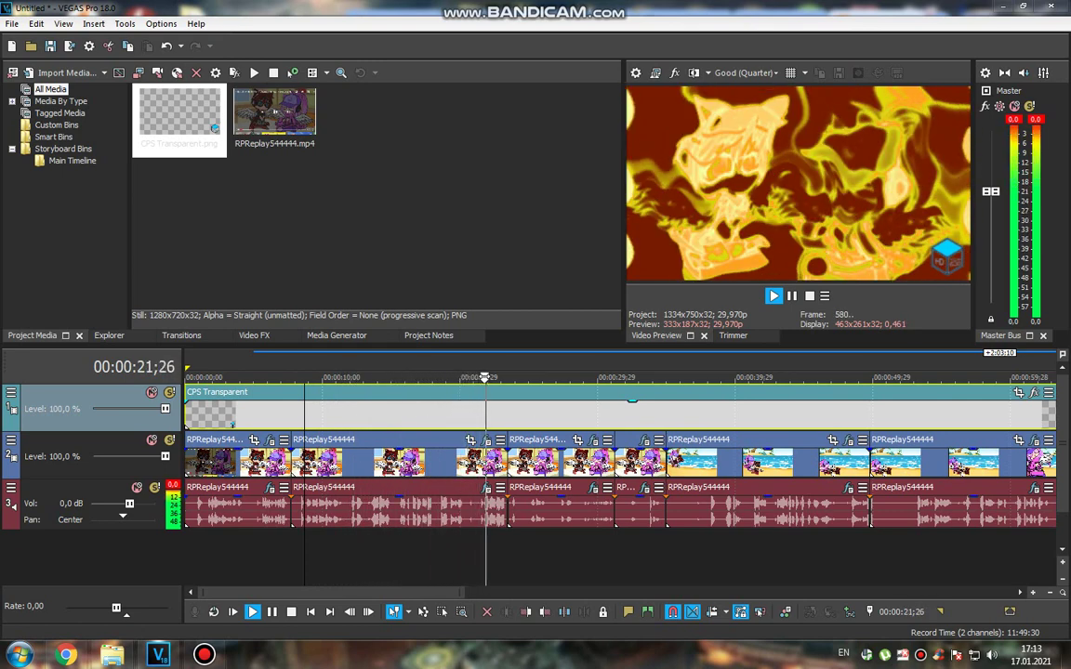
key("Return")
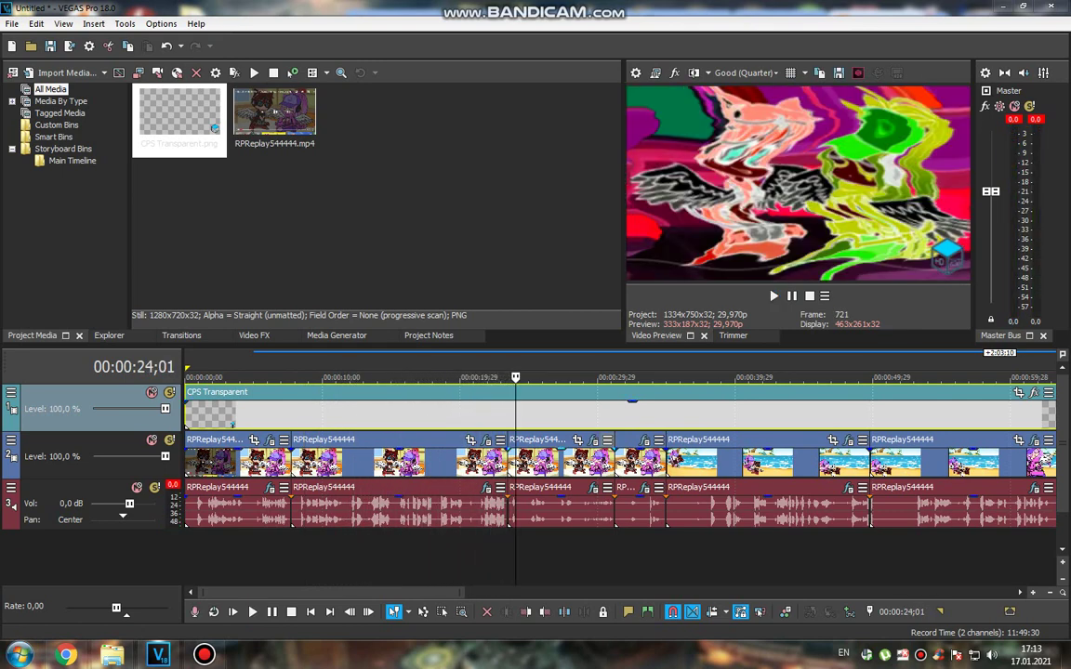
left_click(593, 439)
left_click(283, 152)
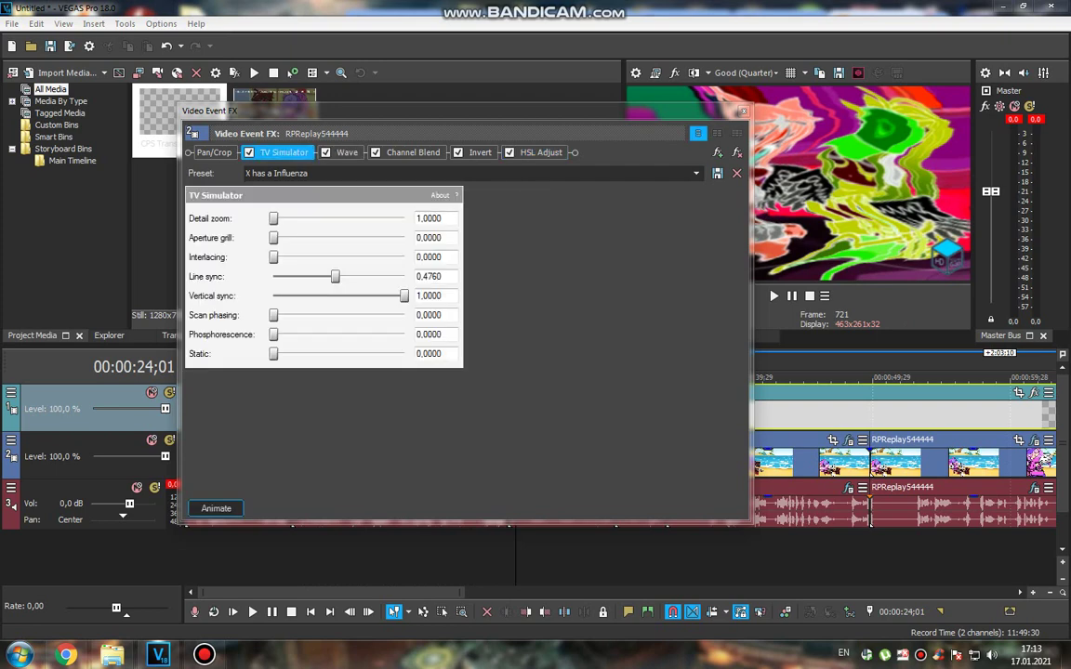
left_click(347, 152)
left_click(413, 152)
left_click(540, 152)
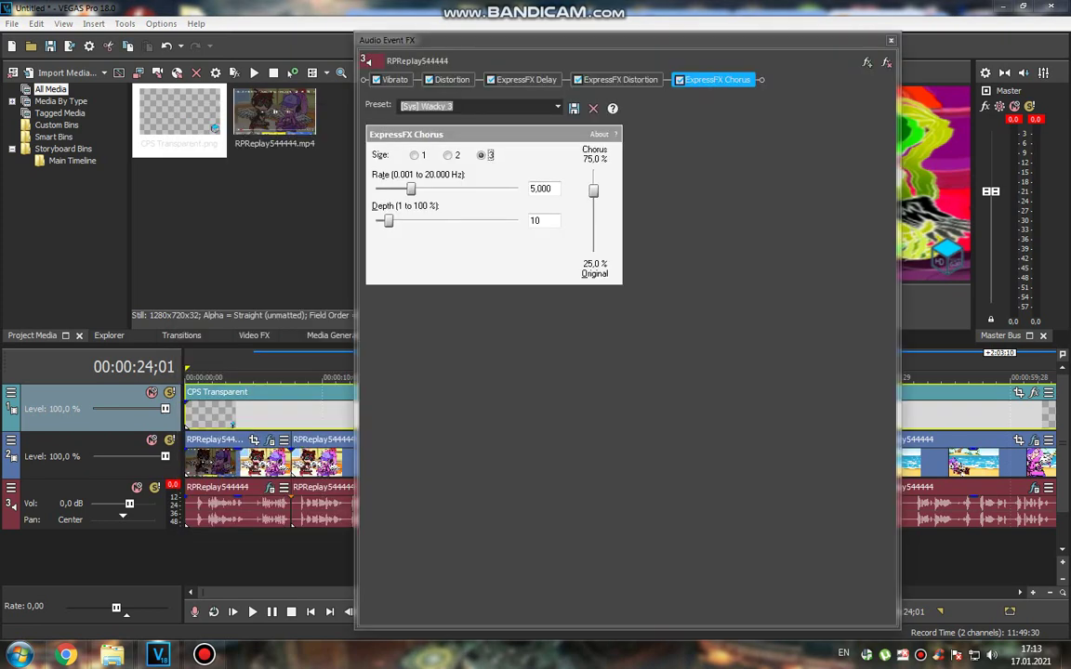
Inspect the third clip's audio effects: Vibrato, Distortion, ExpressFX Delay, ExpressFX Distortion and ExpressFX Chorus.
left_click(621, 79)
left_click(395, 79)
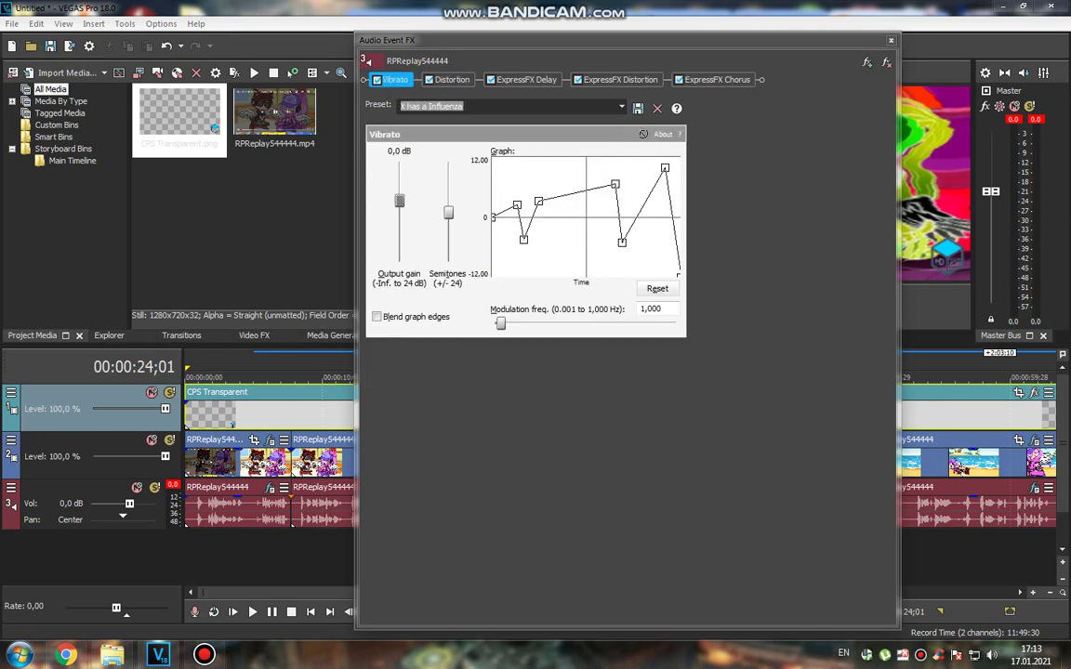
left_click(452, 79)
left_click(522, 79)
left_click(619, 79)
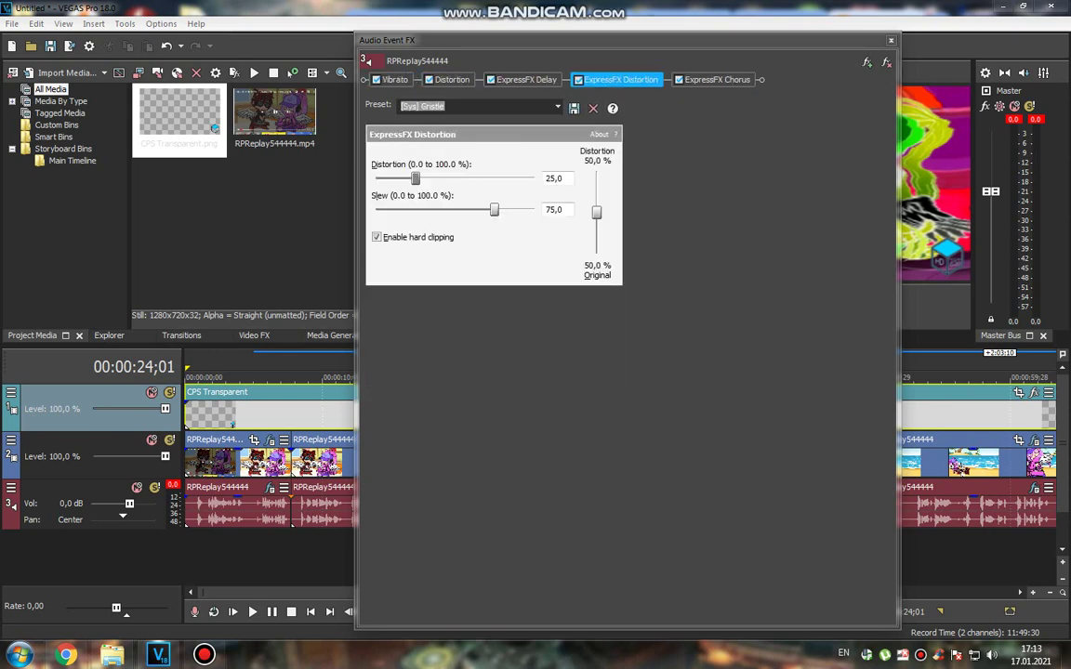
left_click(715, 79)
key("Escape")
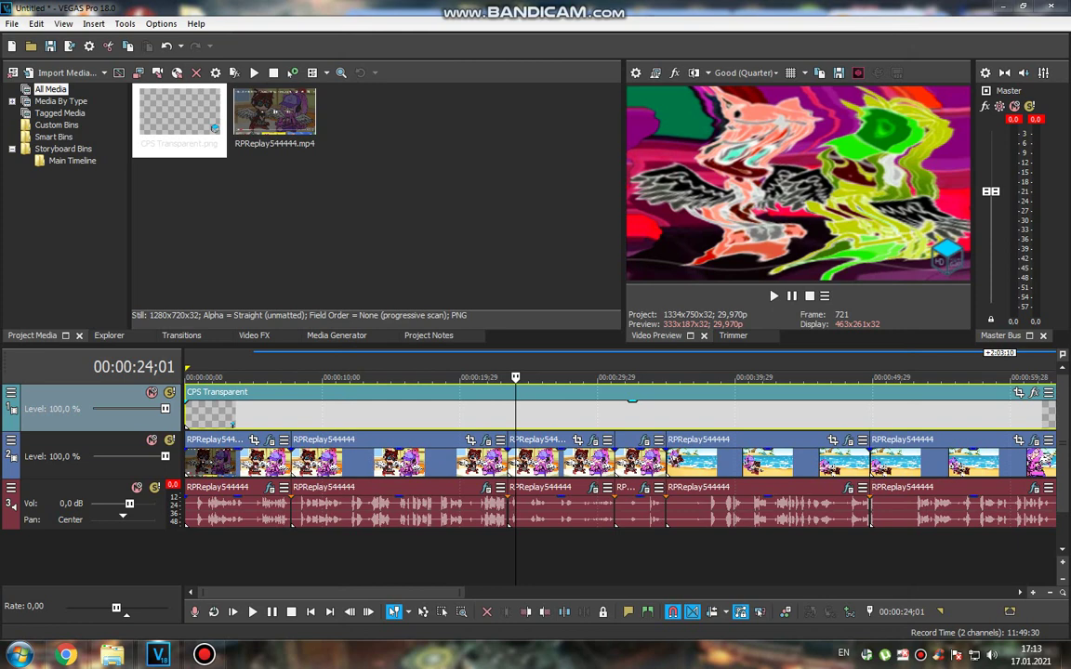
Play on into the fourth clip and inspect its Gradient Map video effect and IL Vocodex audio effect.
key("space")
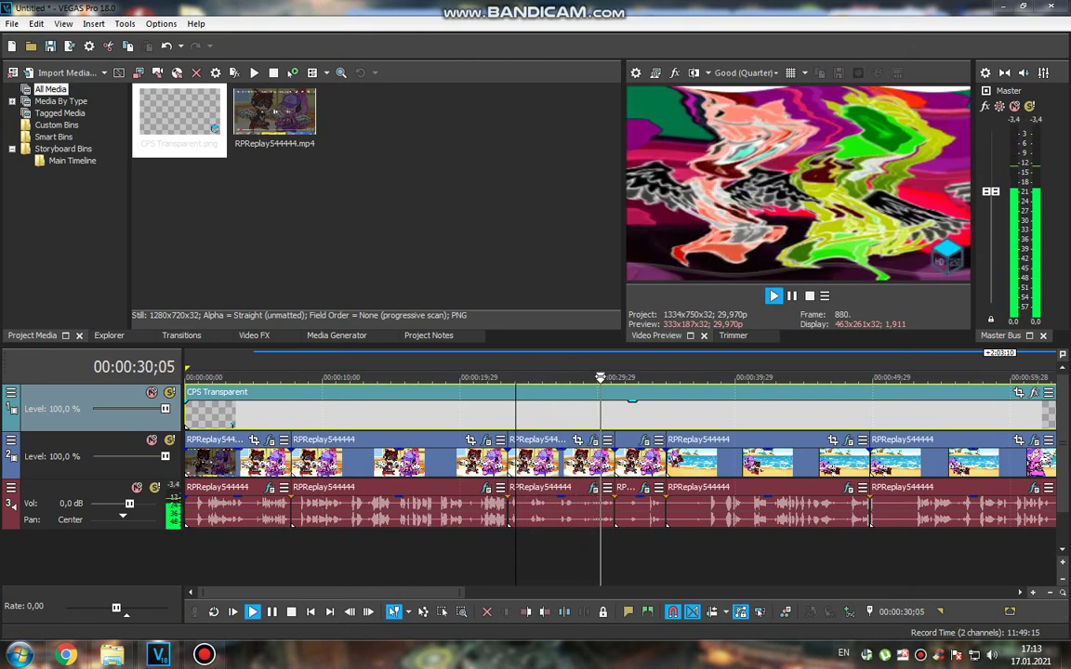
key("Return")
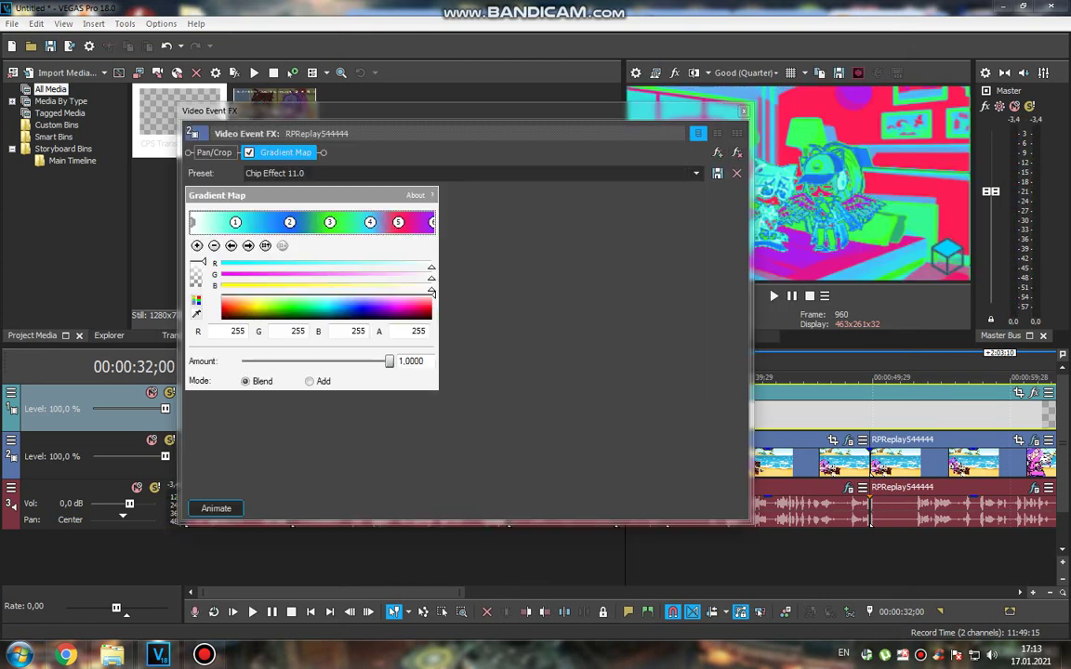
left_click_drag(316, 300, 382, 305)
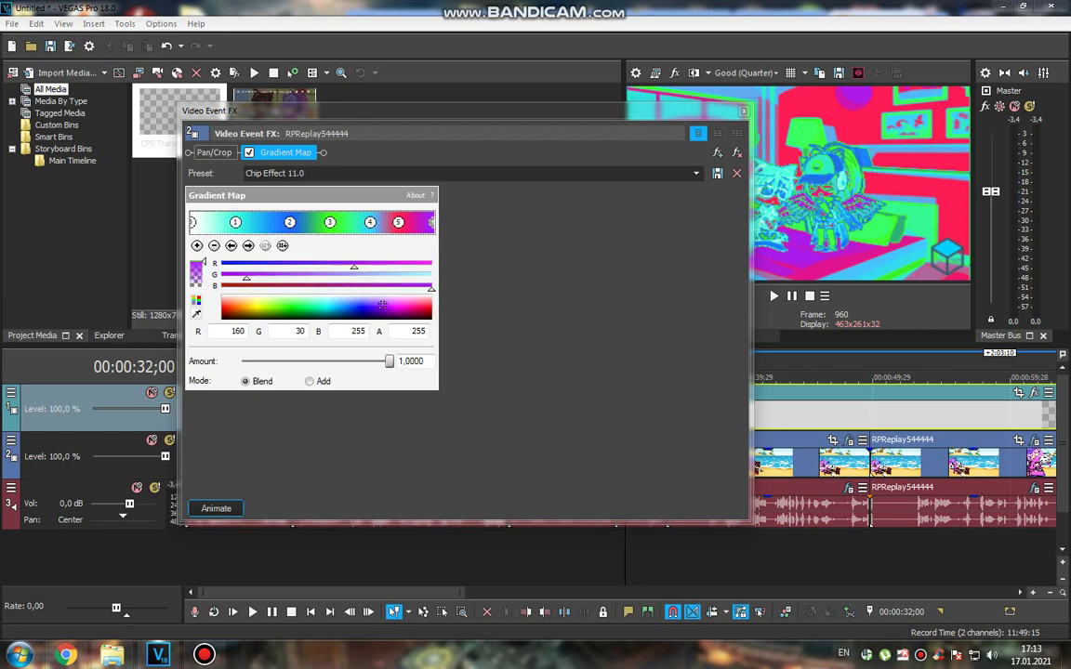
key("Escape")
left_click(641, 489)
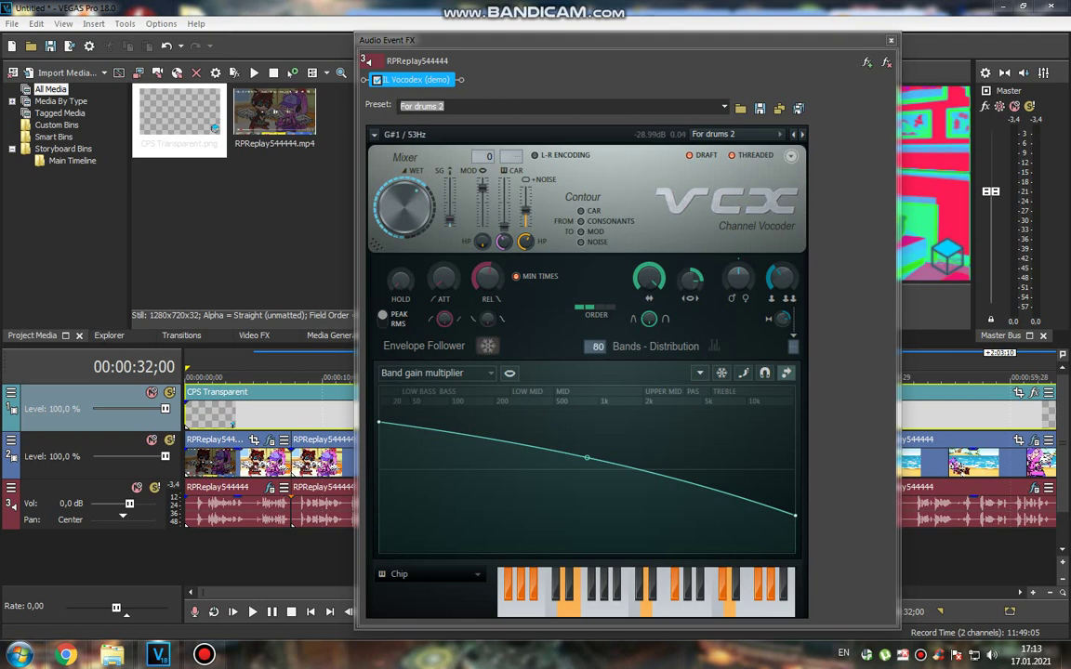
key("Escape")
Play on into the fifth clip and inspect its TV Simulator, Bleach Bypass, Light Rays and Gradient Map settings.
key("space")
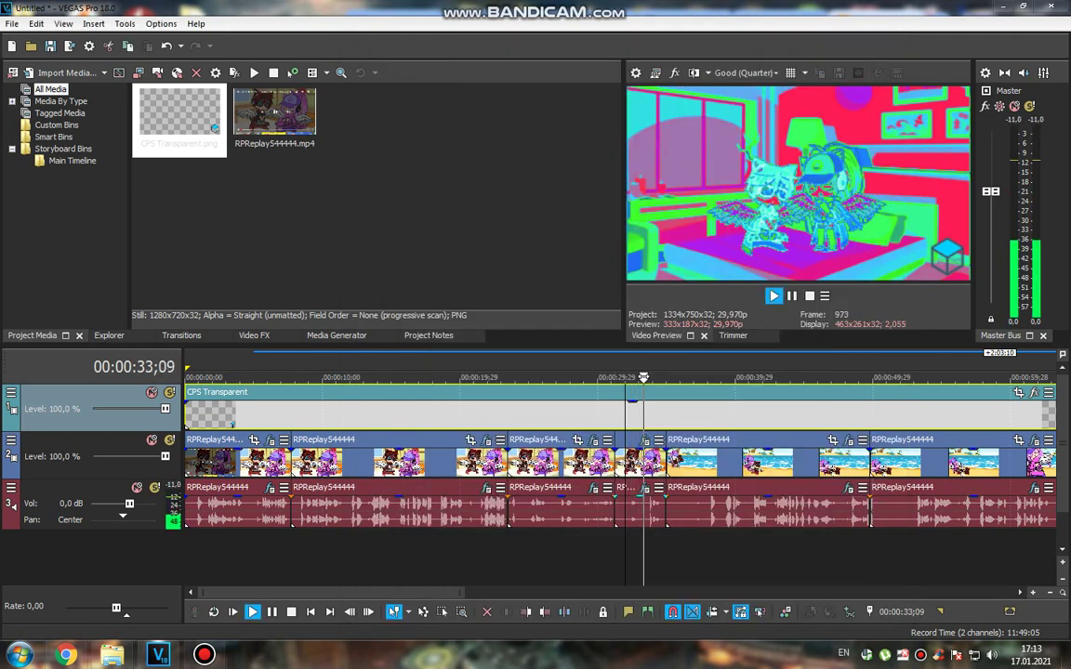
key("space")
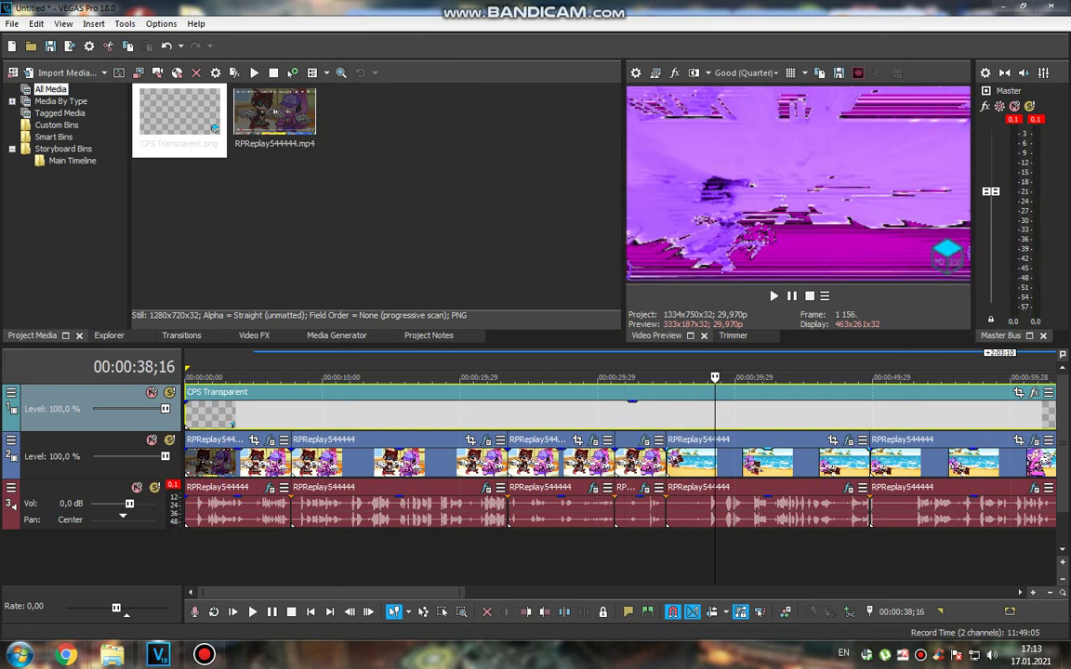
left_click(647, 440)
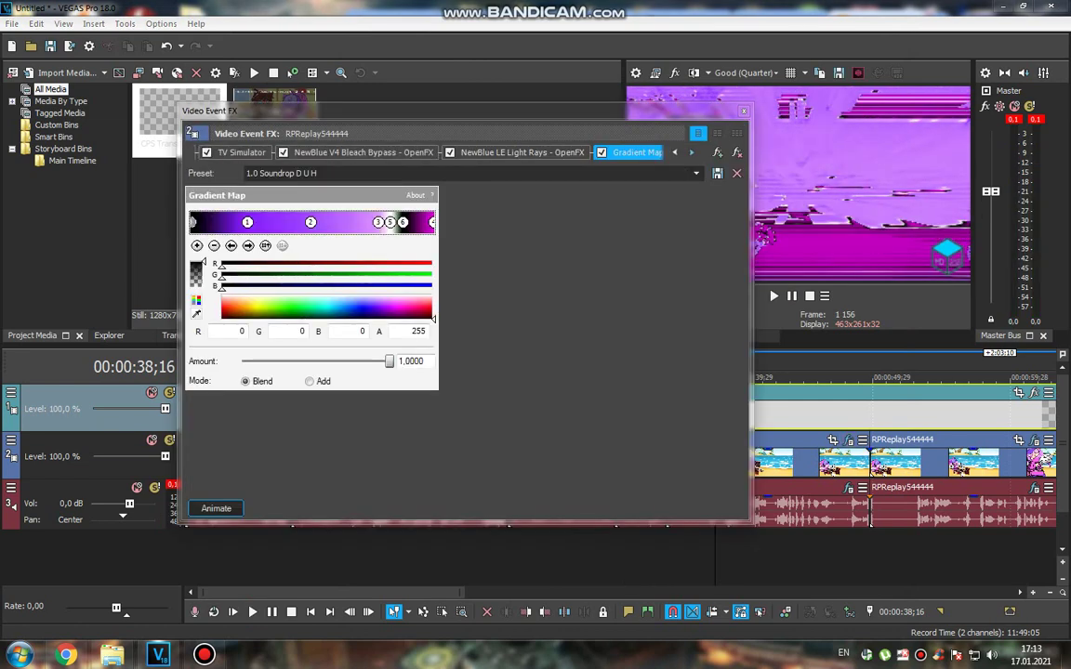
scroll(279, 151, "up", 2)
left_click(284, 151)
left_click(406, 152)
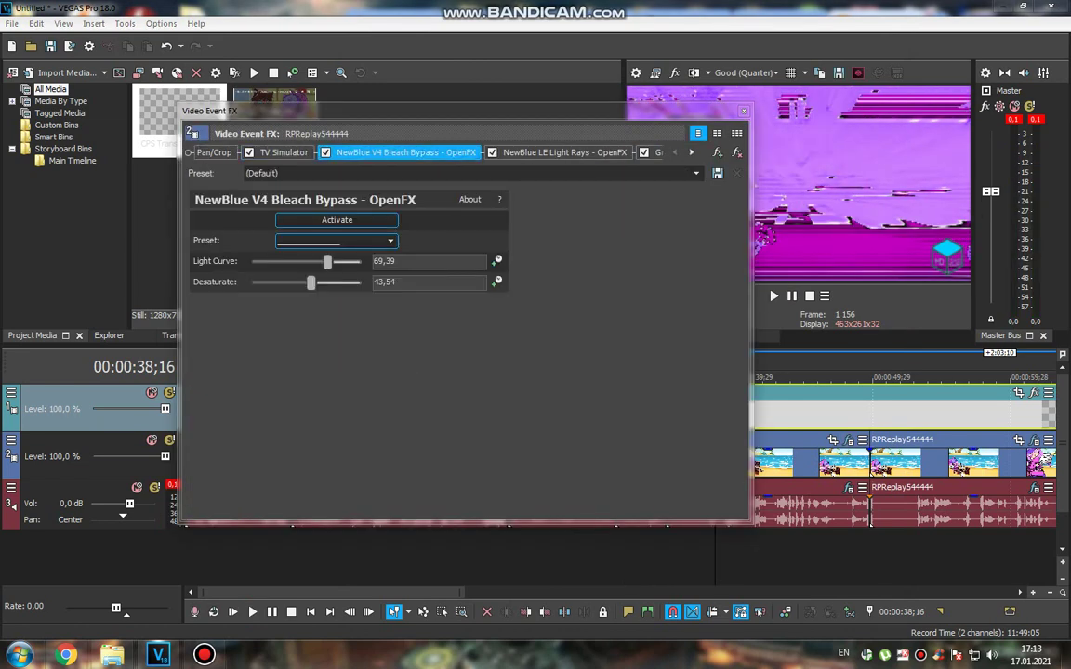
left_click(564, 151)
left_click(655, 152)
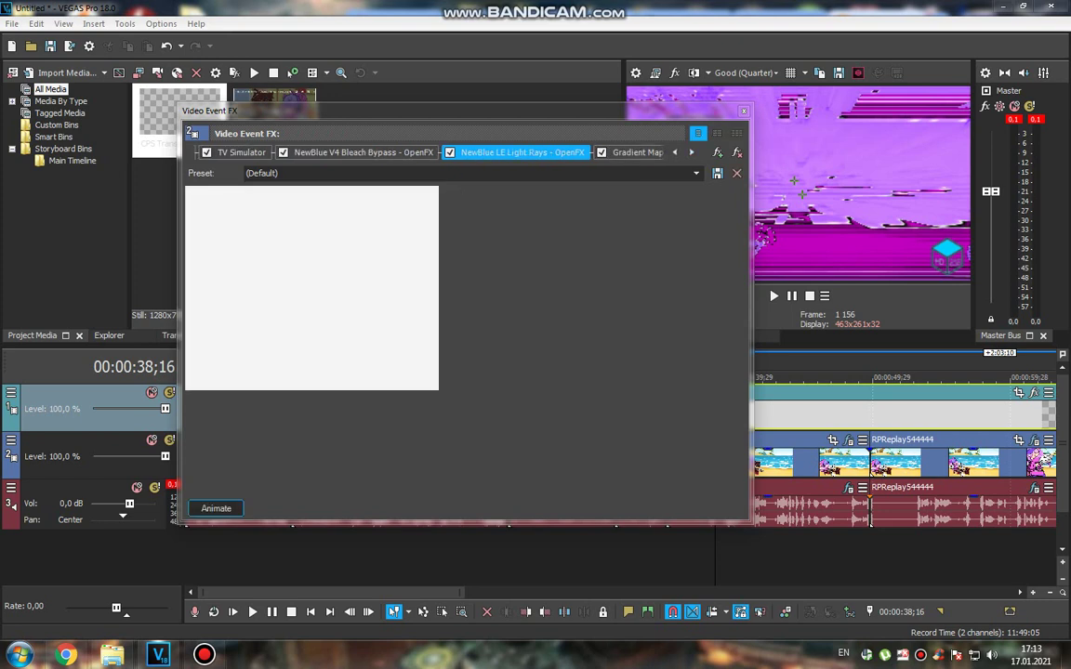
left_click(311, 222)
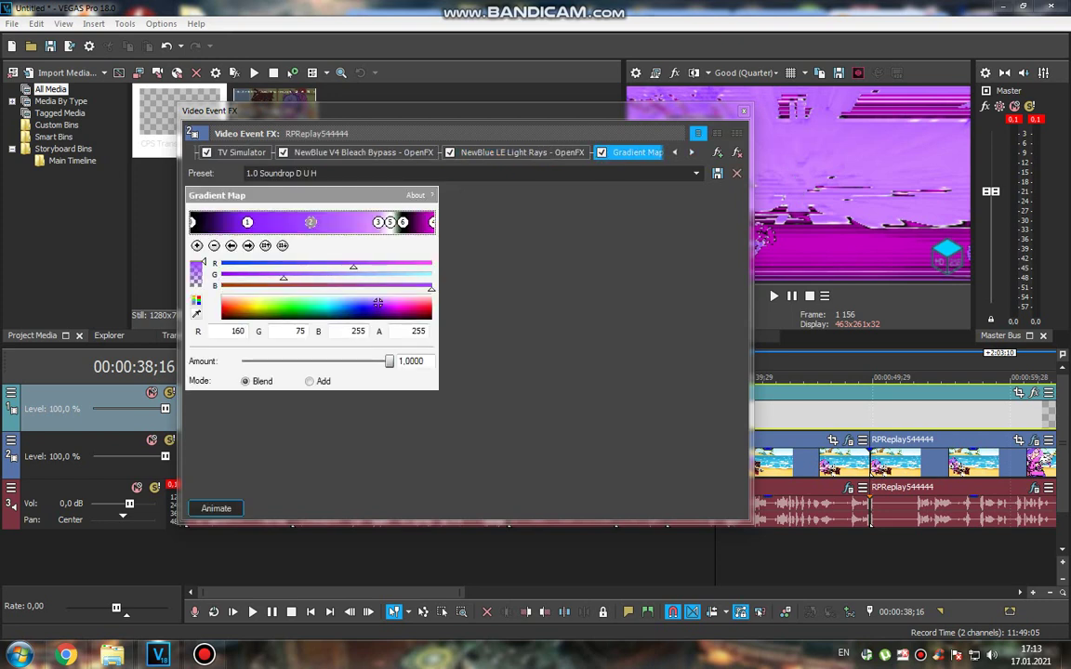
left_click_drag(377, 304, 397, 309)
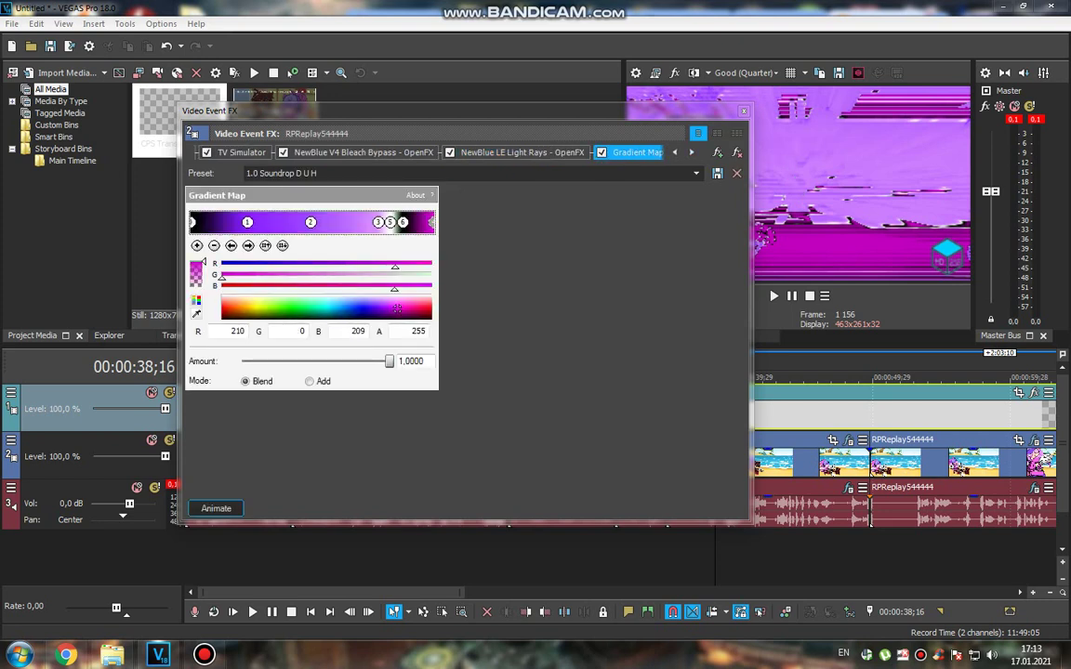
left_click(744, 111)
Inspect the fifth clip's audio effects: ExpressFX Chorus, Vibrato, ExpressFX Distortion and IL Vocodex.
left_click(848, 486)
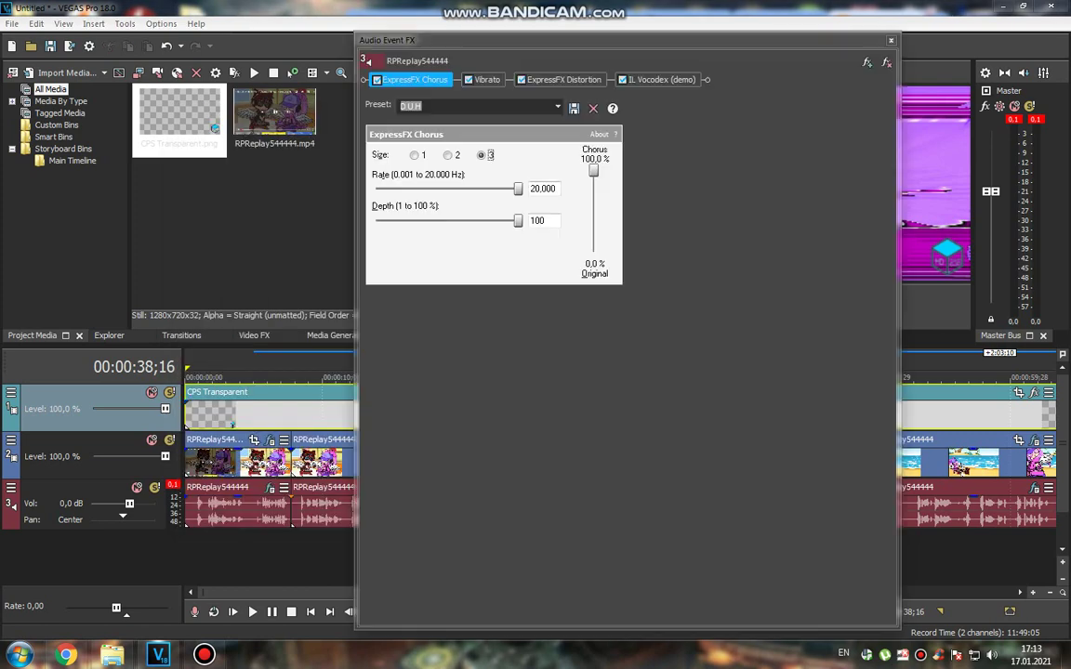
left_click(487, 79)
left_click(563, 79)
left_click(662, 79)
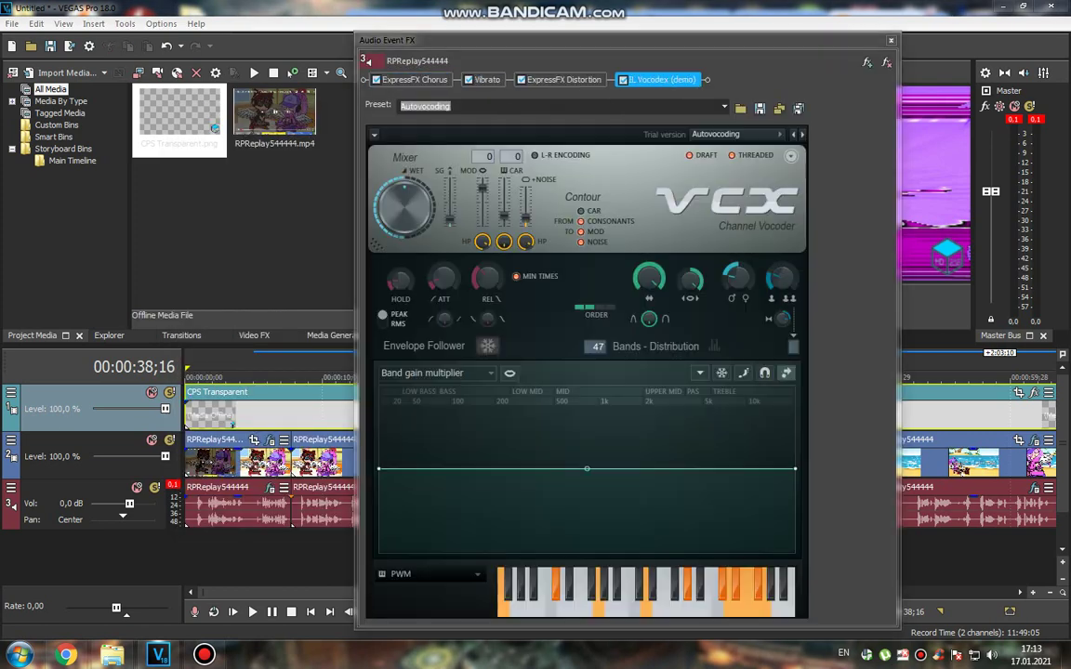
key("Escape")
Play on into the sixth clip and inspect its Film Pro, Wiggle and Video Tuneup video effects.
key("space")
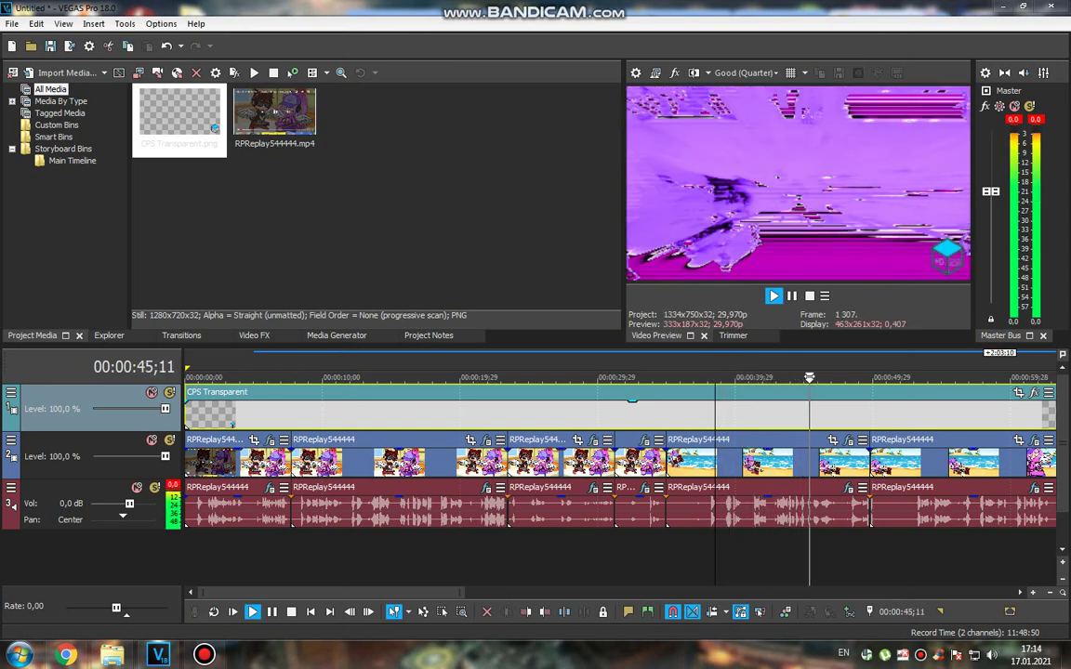
key("space")
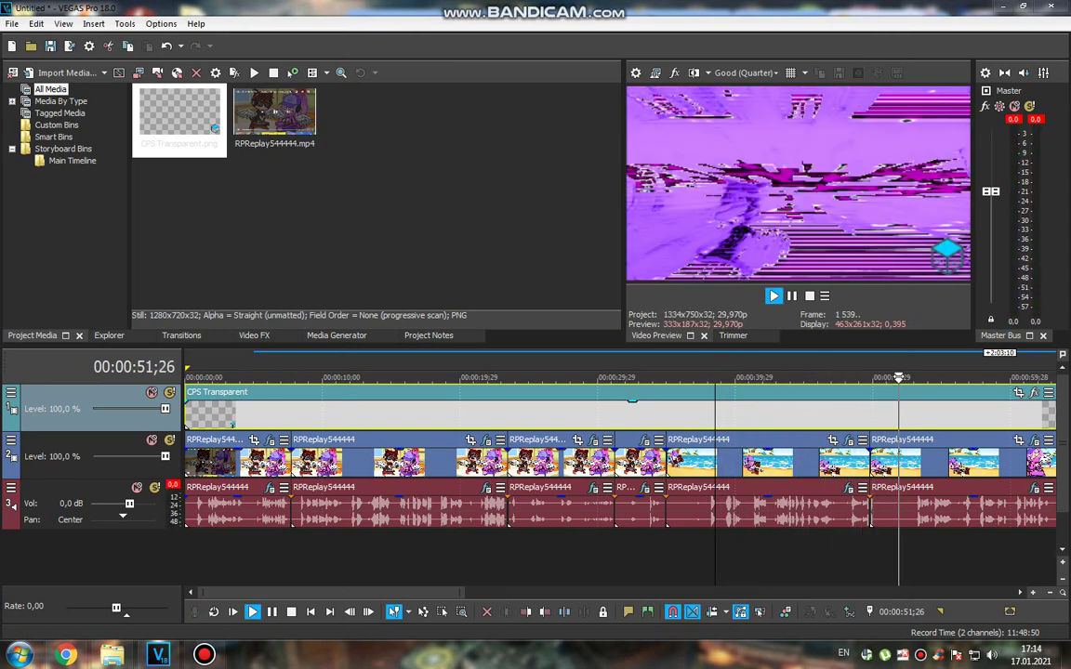
scroll(620, 455, "right", 5)
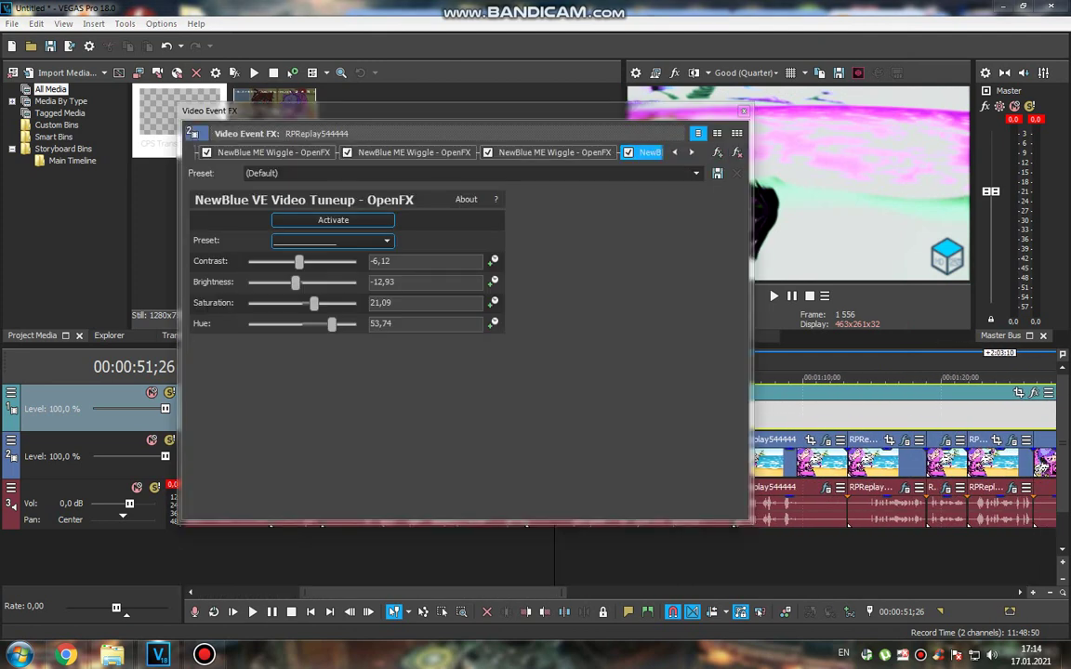
left_click(316, 152)
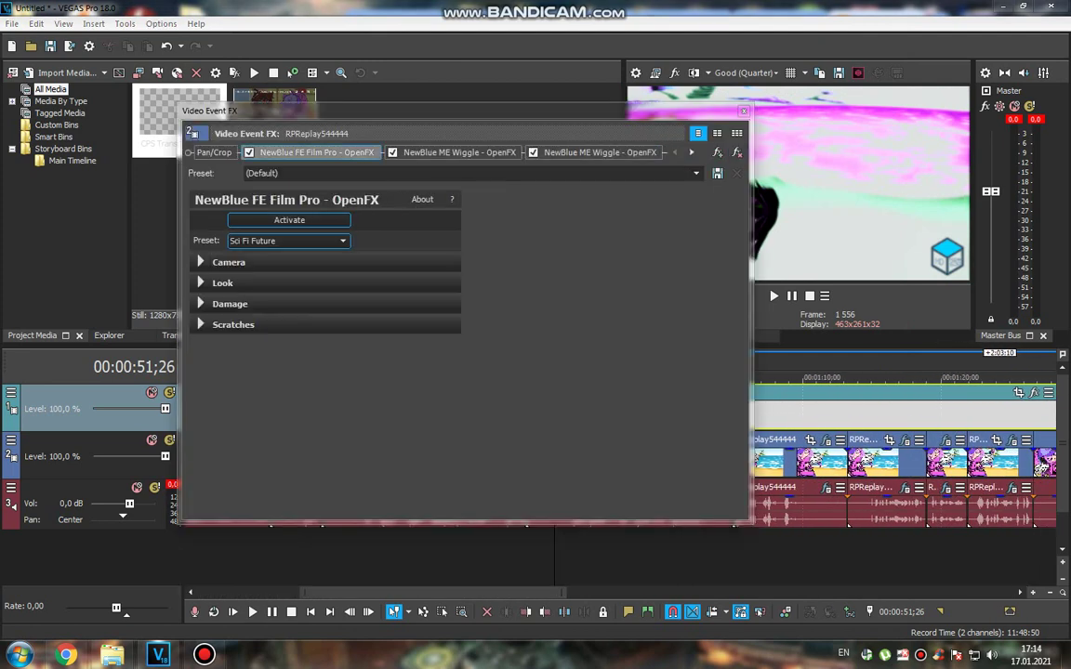
left_click(460, 151)
left_click(599, 152)
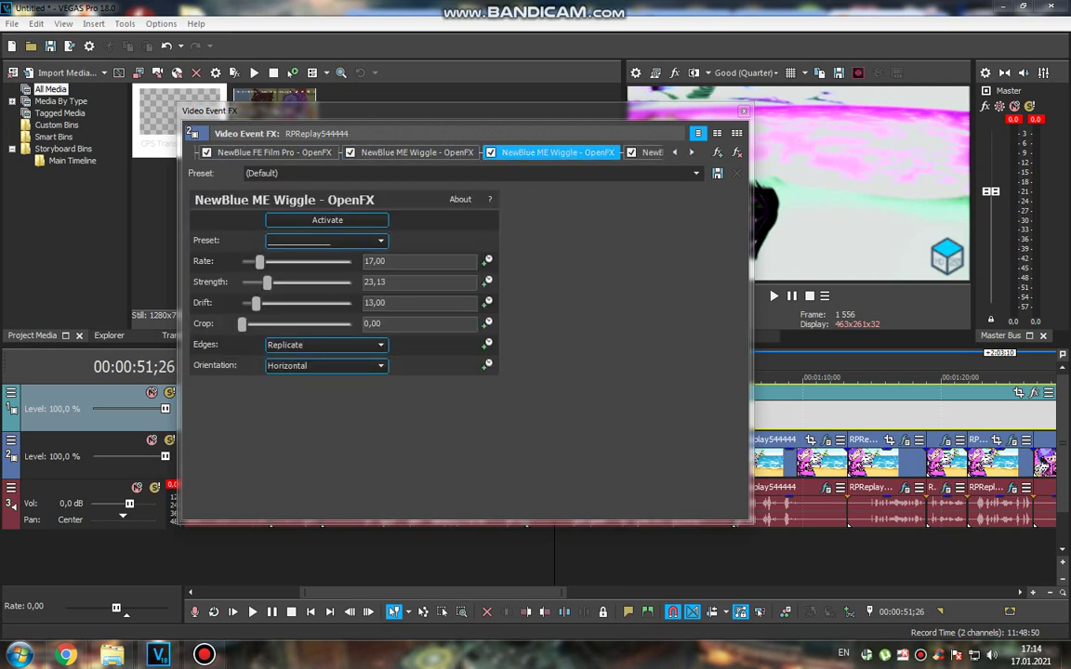
left_click(645, 151)
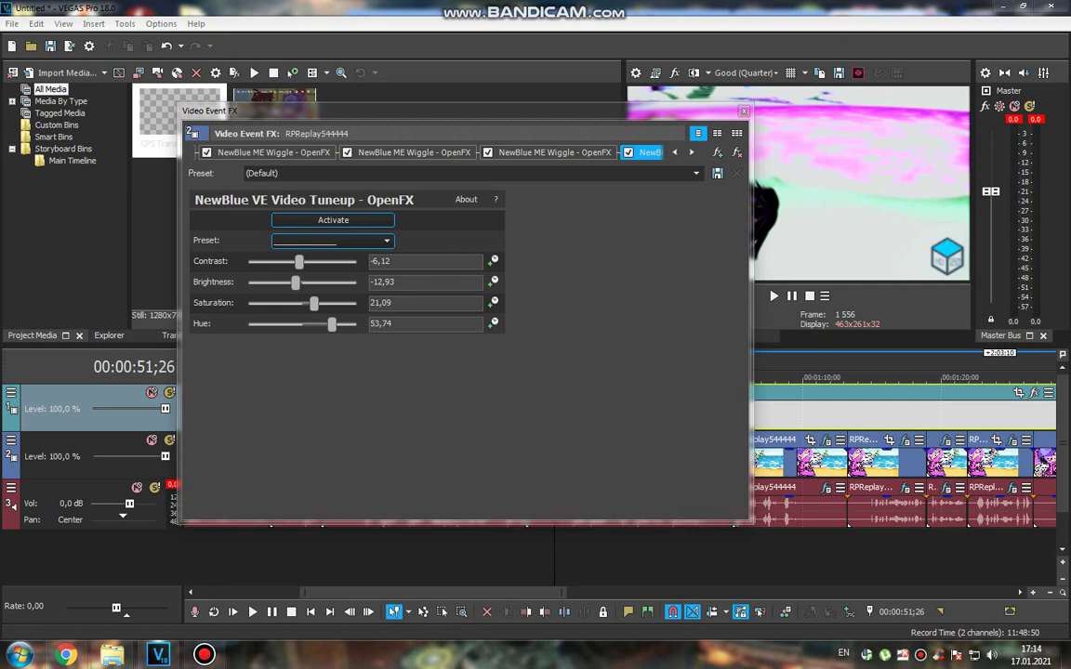
key("Escape")
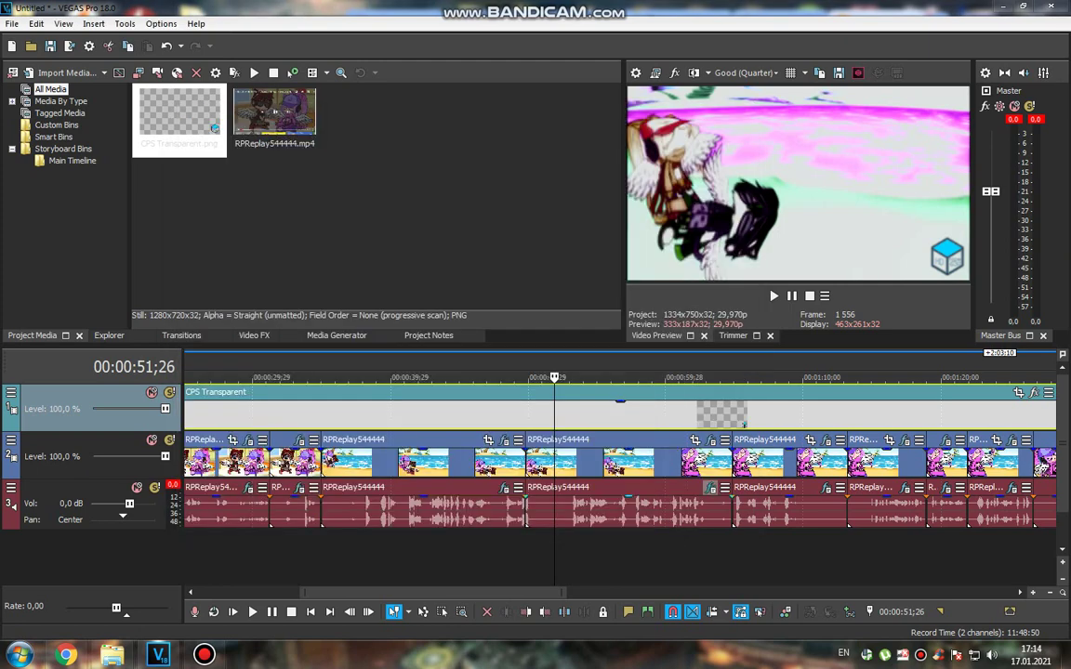
Inspect the sixth clip's audio effects: Orange Vocoder, Flange/Wah-Wah, eFX Phaser, IO/Volume, tb_grumblebum and IL Vocodex.
left_click(710, 486)
left_click(769, 79)
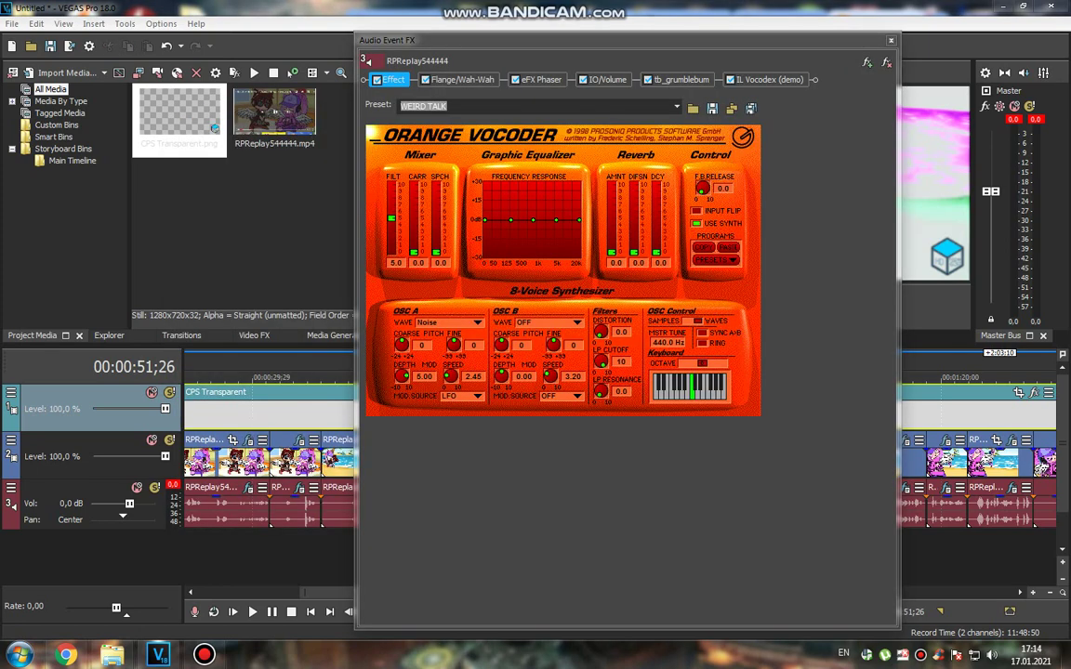
left_click(462, 79)
left_click(539, 79)
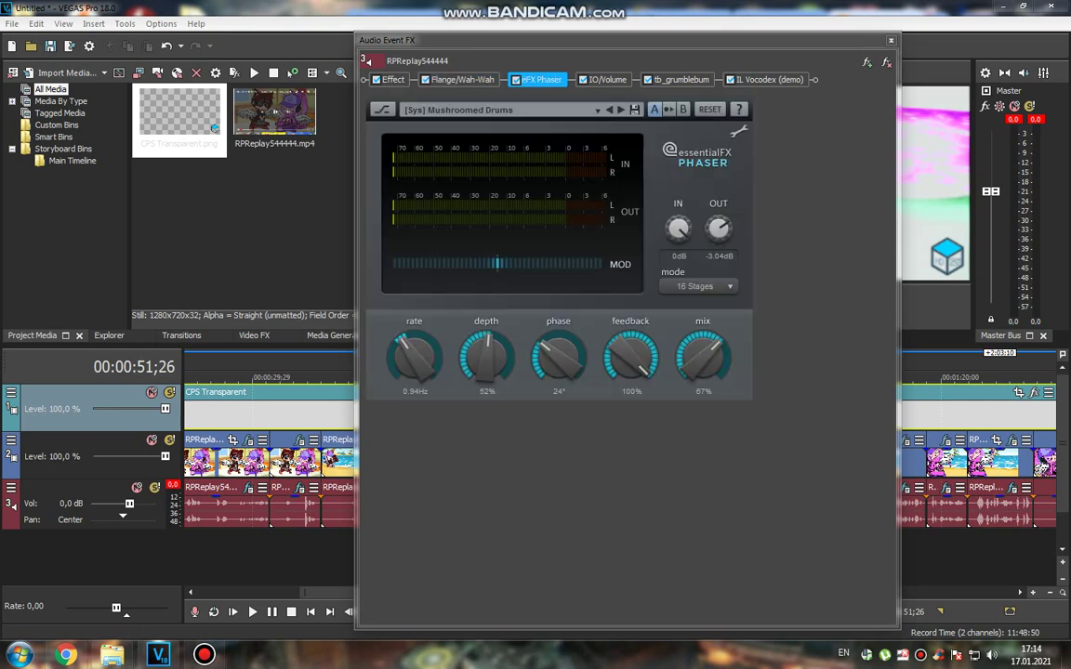
left_click(605, 79)
left_click(680, 79)
left_click(769, 79)
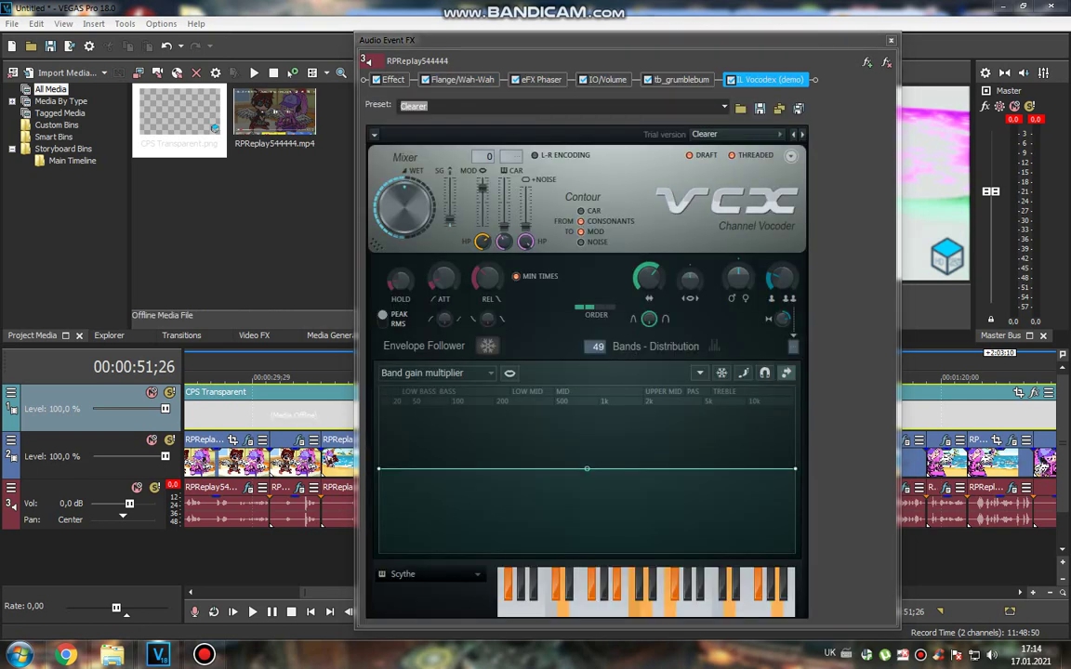
key("alt+F4")
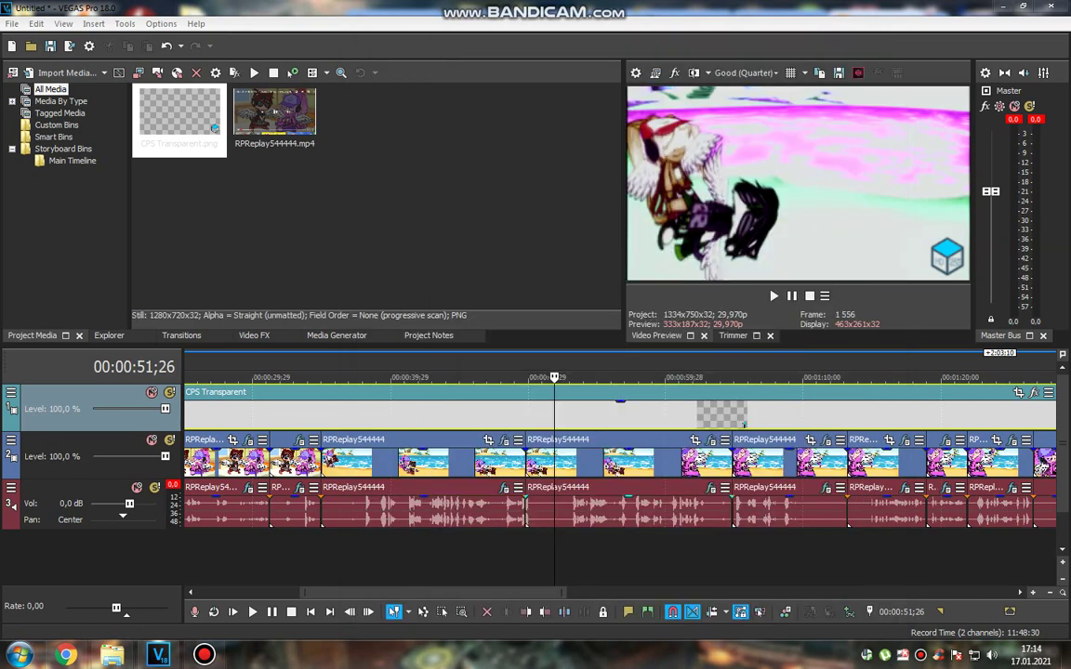
Play on into the seventh clip and inspect its Gradient Map colour stops and IL Vocodex audio effect.
key("space")
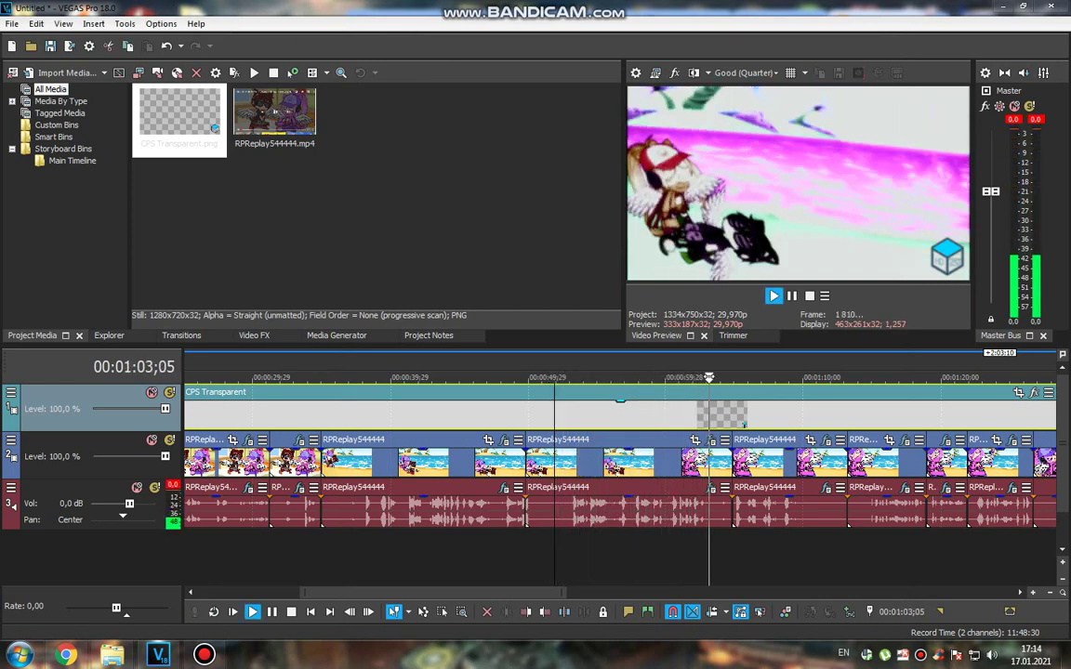
key("Return")
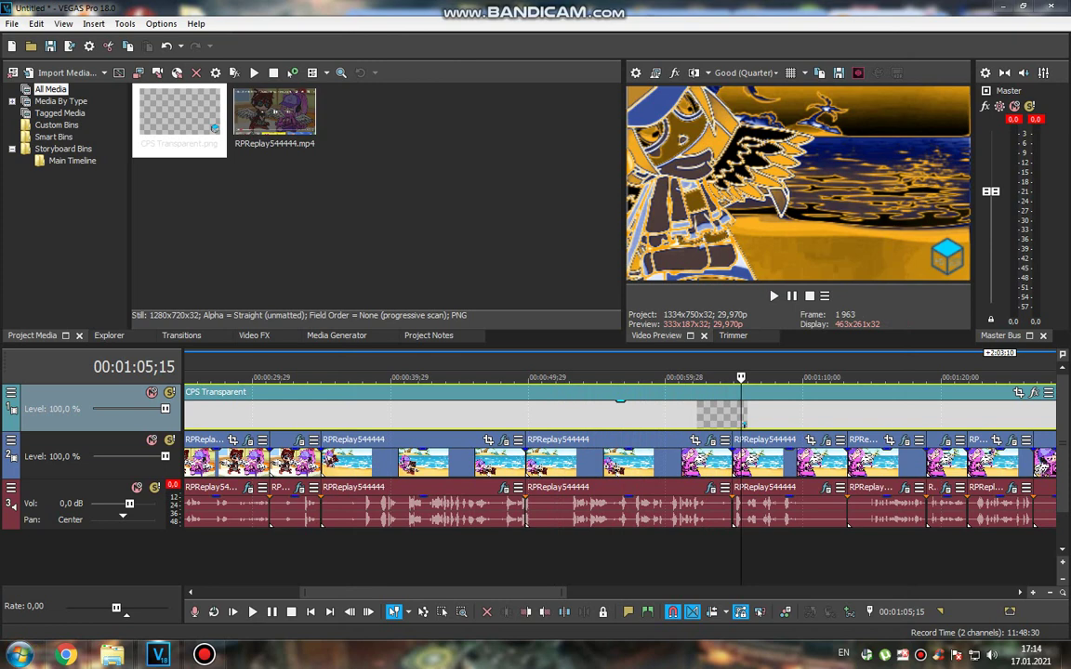
left_click(706, 440)
key("Tab")
key("Tab")
key("Tab")
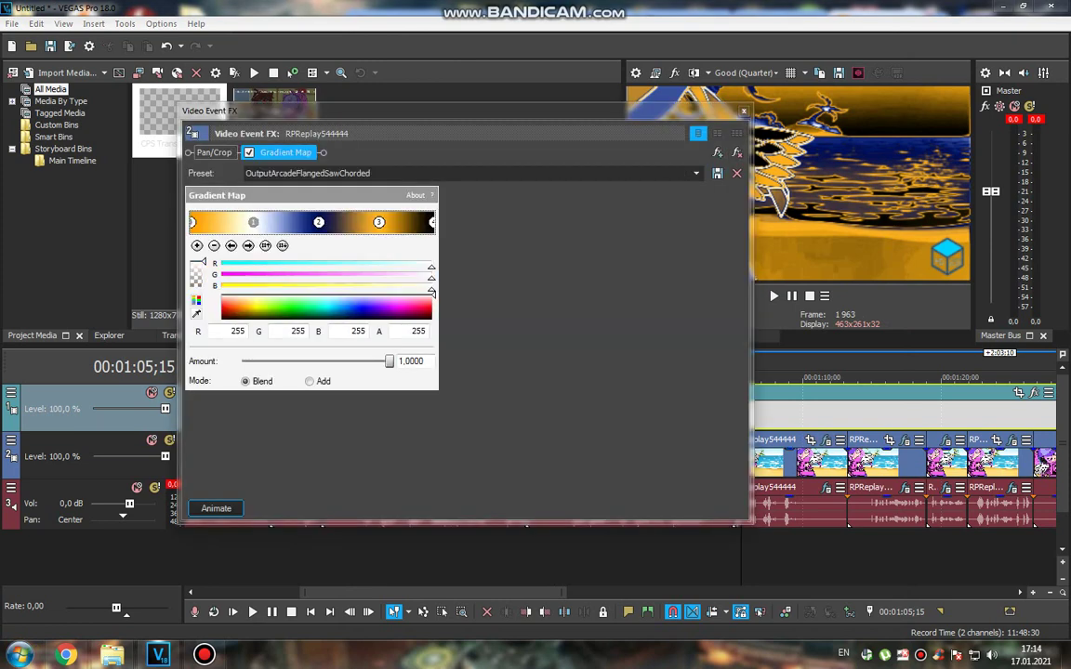
key("Tab")
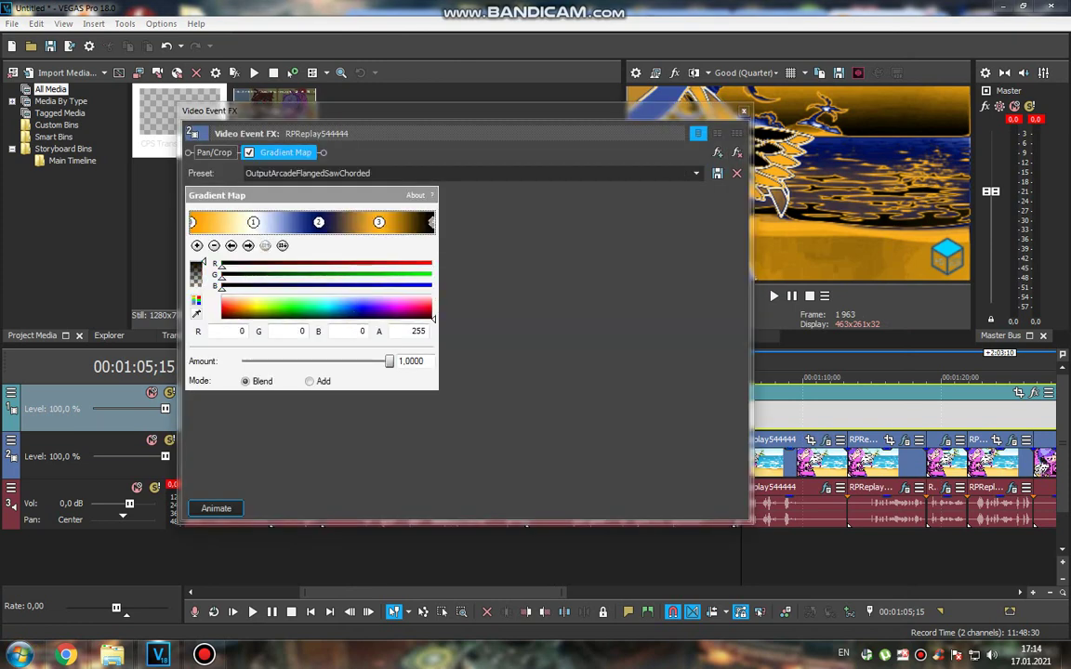
left_click(742, 110)
left_click(824, 487)
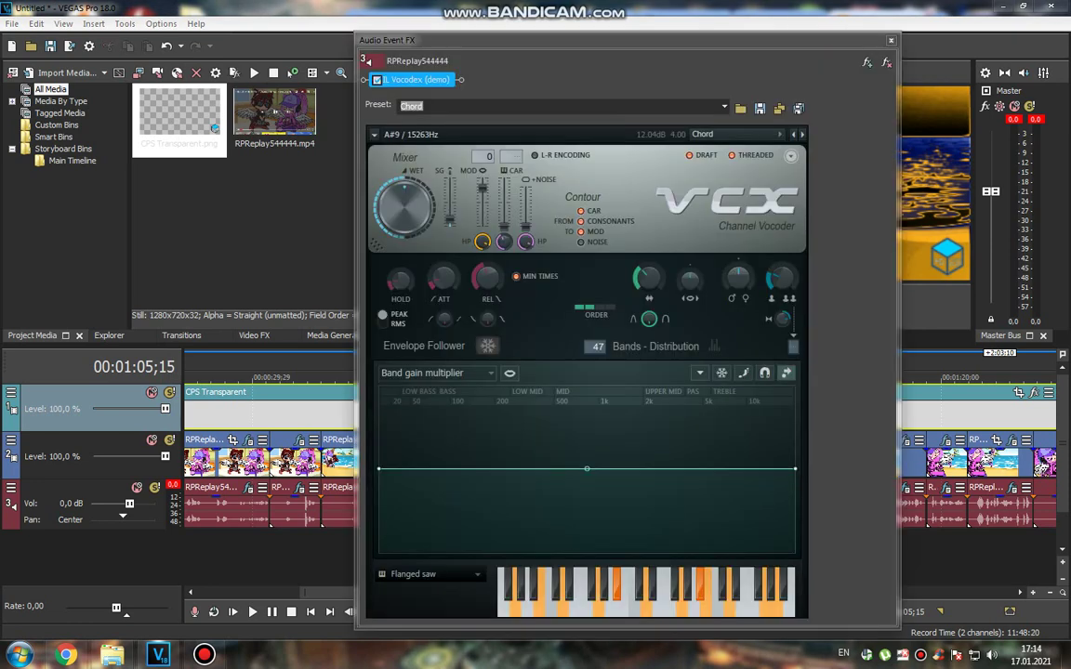
left_click(802, 38)
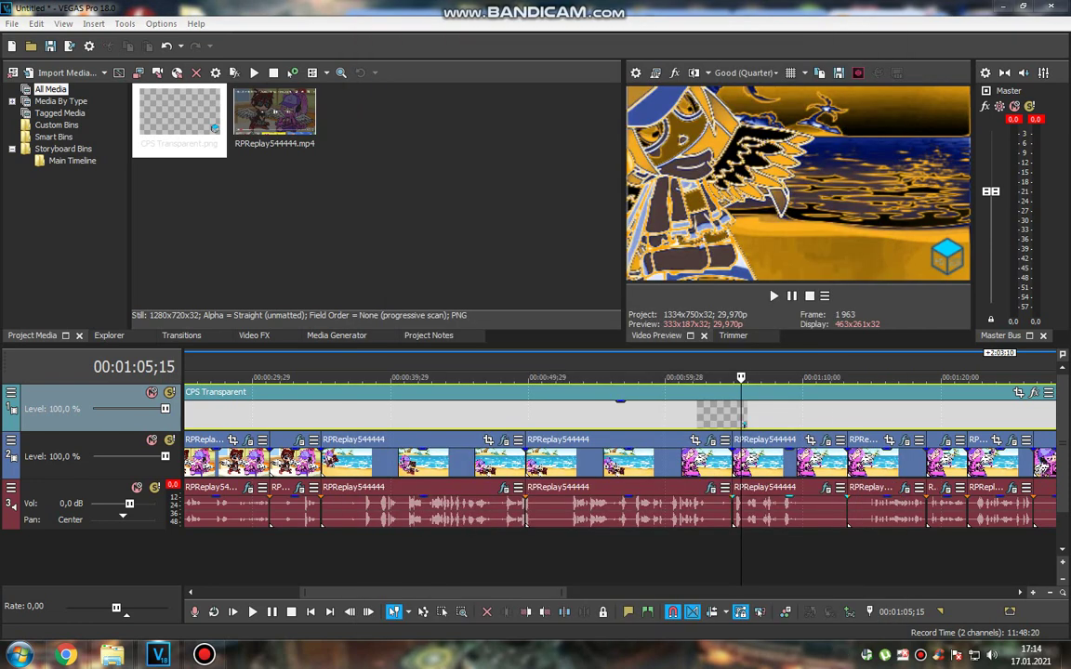
Play on into the eighth clip and inspect its Gradient Map video effect and Vibrato audio effect.
key("space")
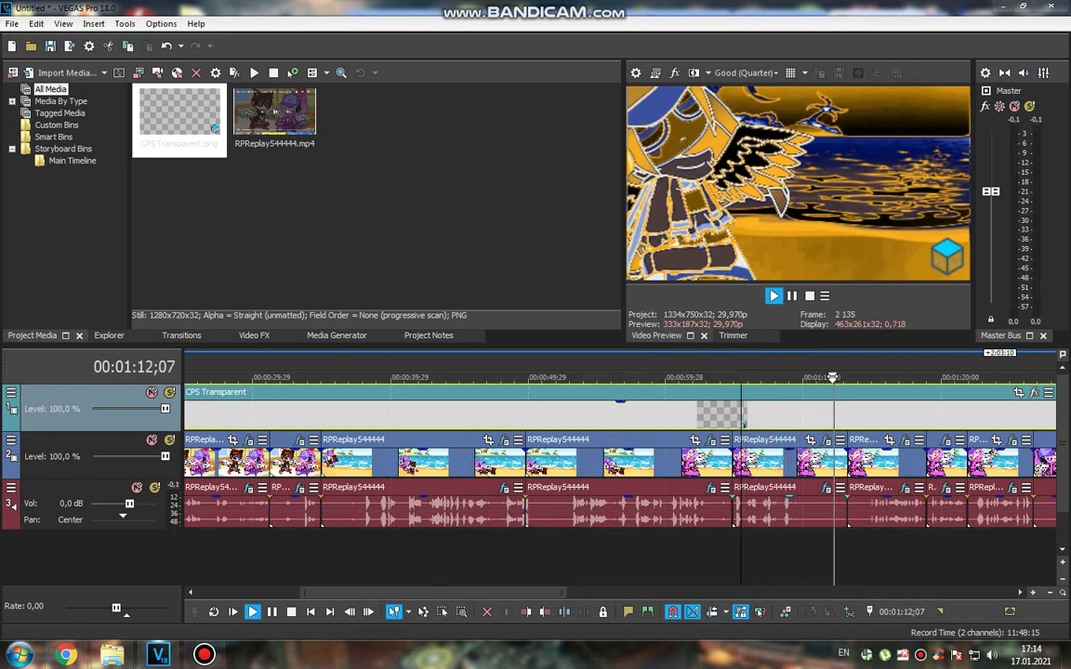
key("space")
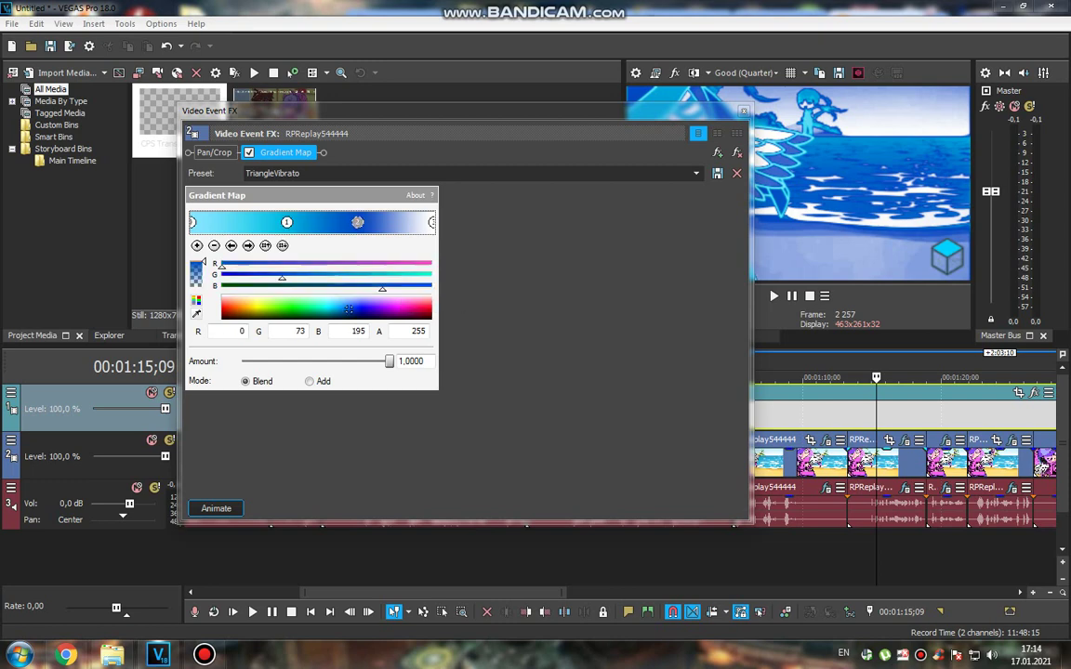
left_click(193, 221)
left_click(742, 110)
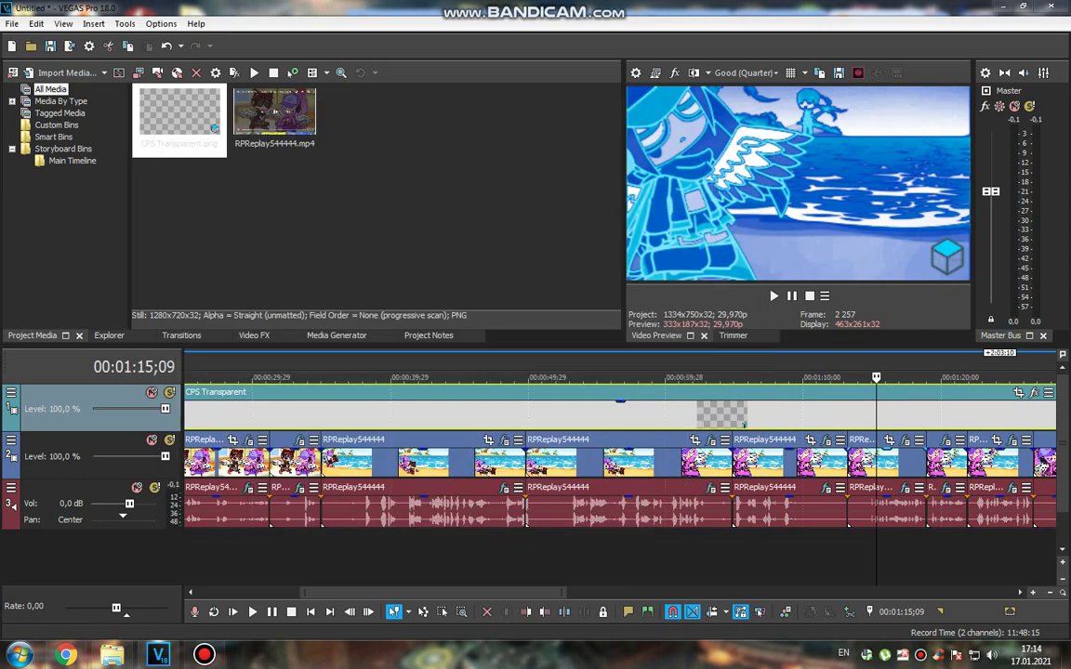
left_click(904, 487)
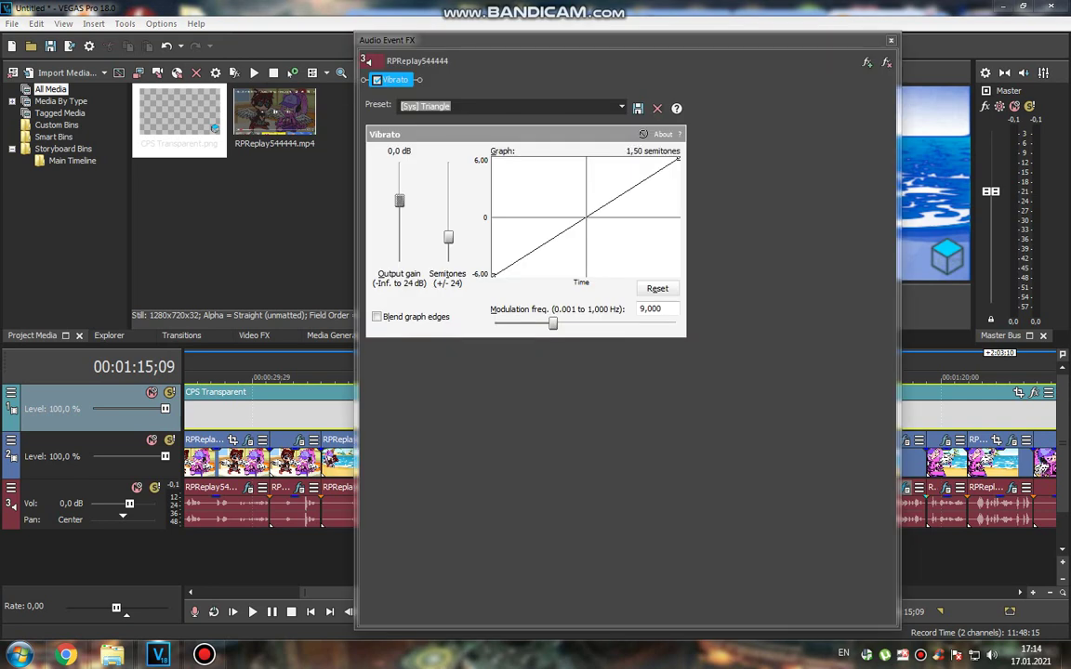
key("Escape")
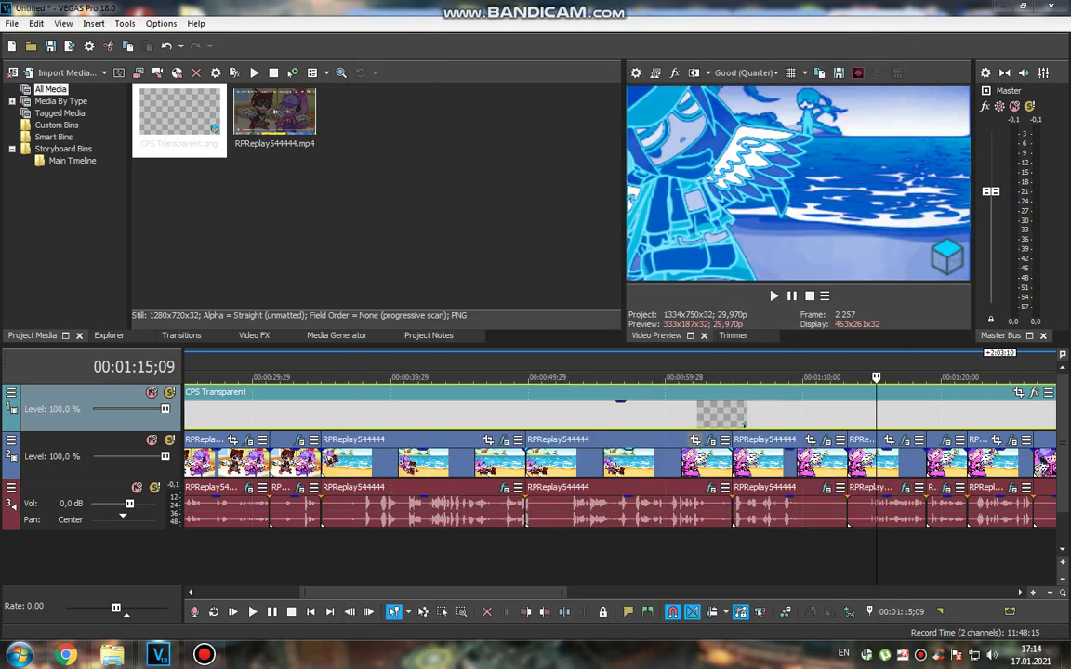
Play on into the ninth clip and inspect its Glow, Ghost, Metallic and Gradient Map video effects and its IL Vocodex audio effect.
scroll(621, 455, "right", 5)
key("space")
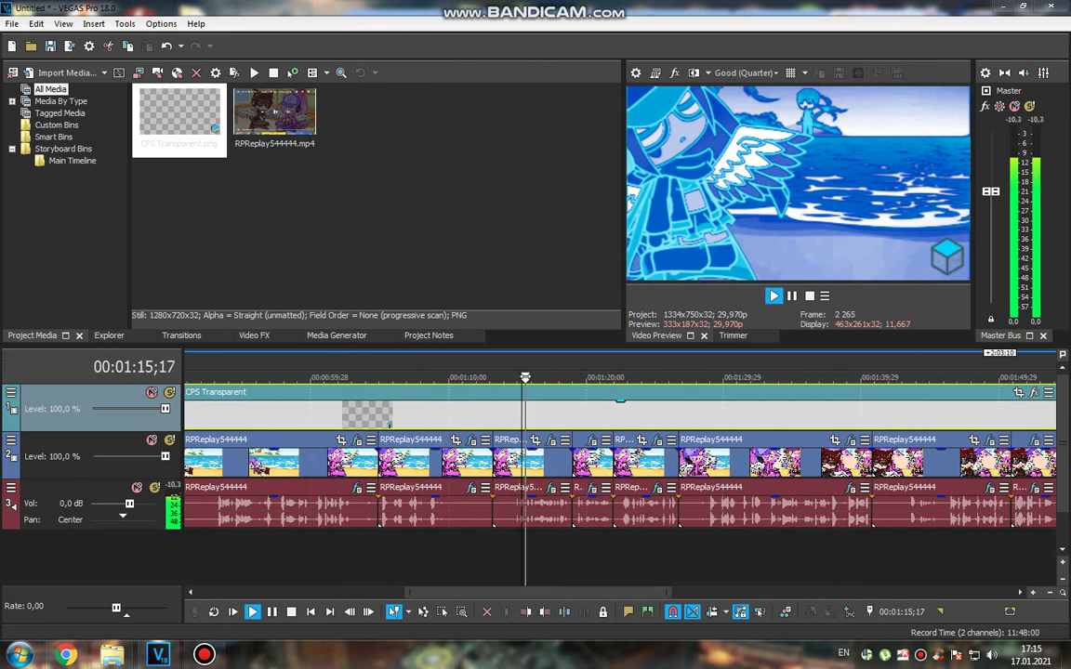
key("space")
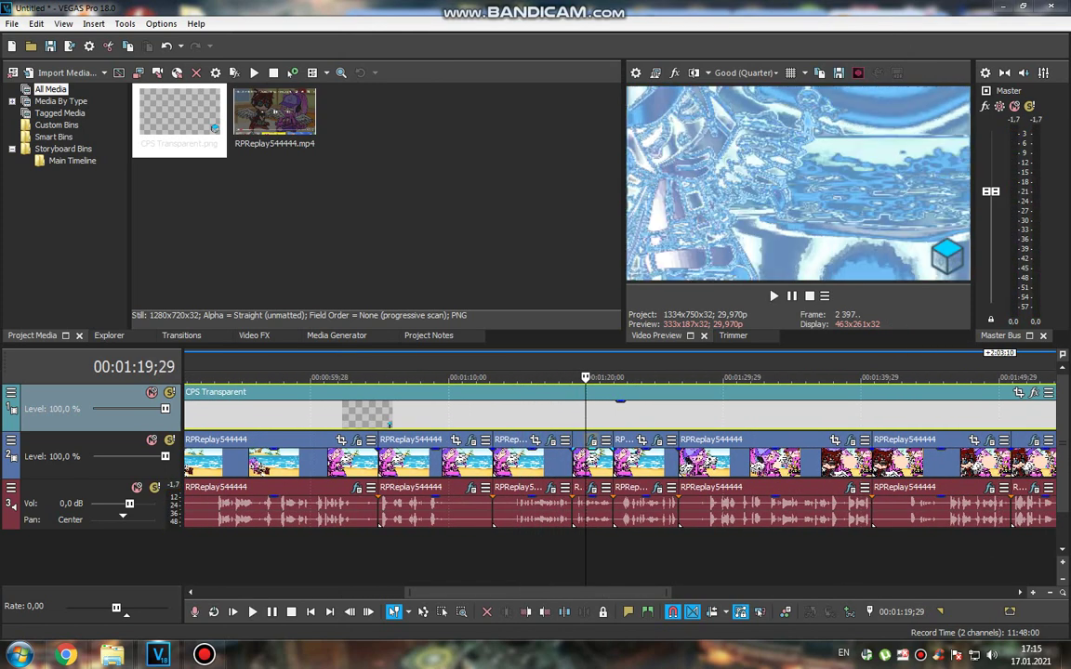
left_click(600, 439)
left_click(270, 151)
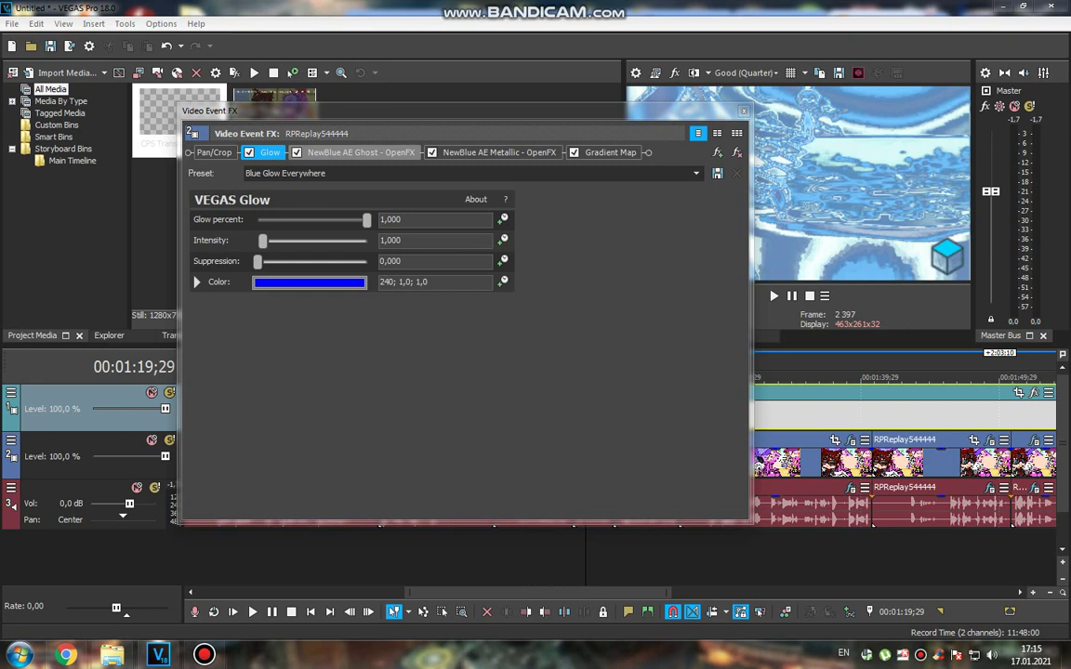
left_click(361, 151)
left_click(499, 152)
left_click(610, 151)
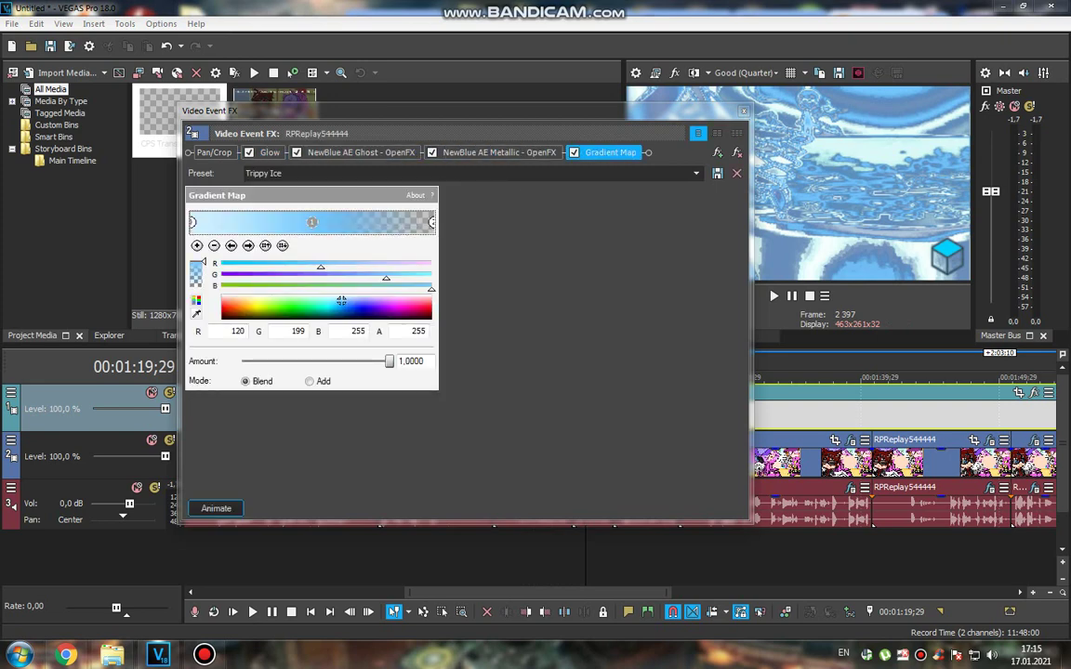
left_click(433, 319)
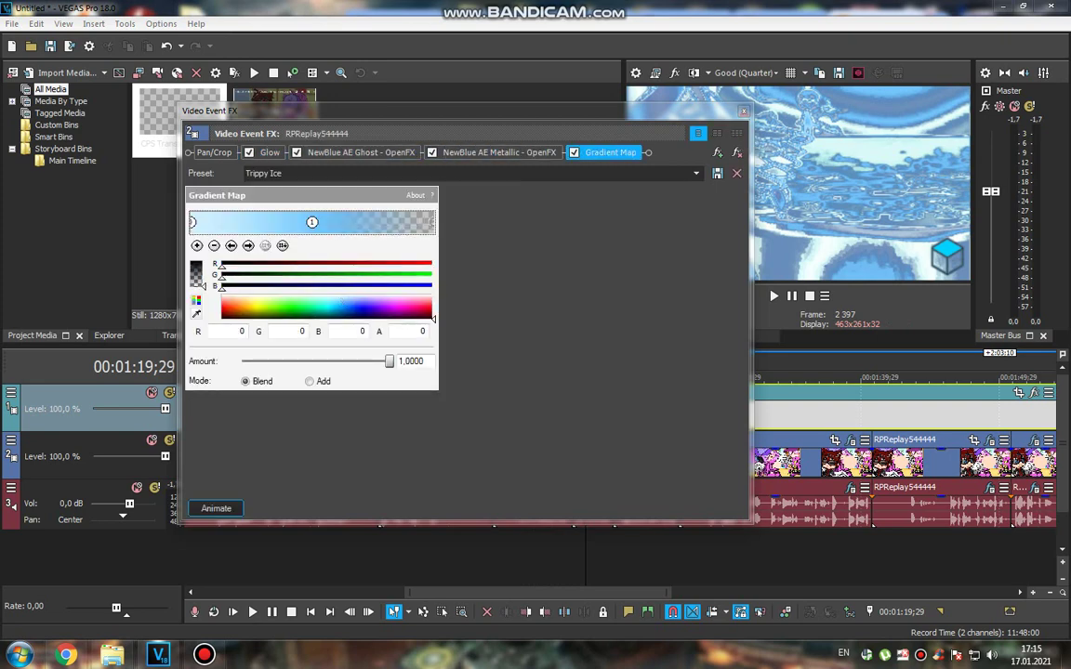
key("Escape")
left_click(555, 487)
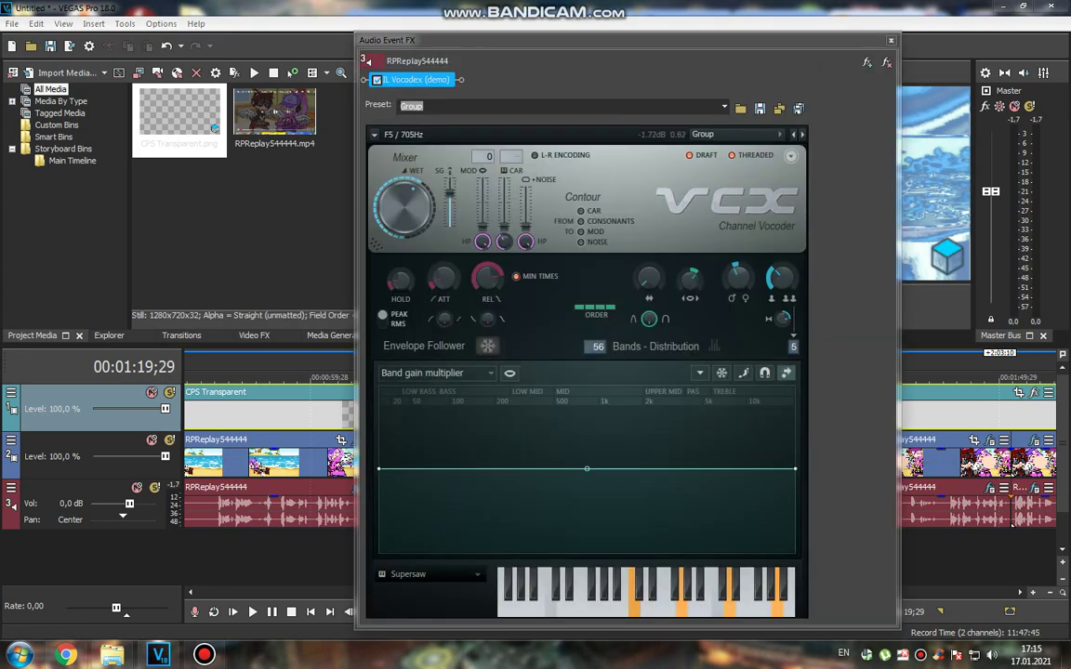
key("Escape")
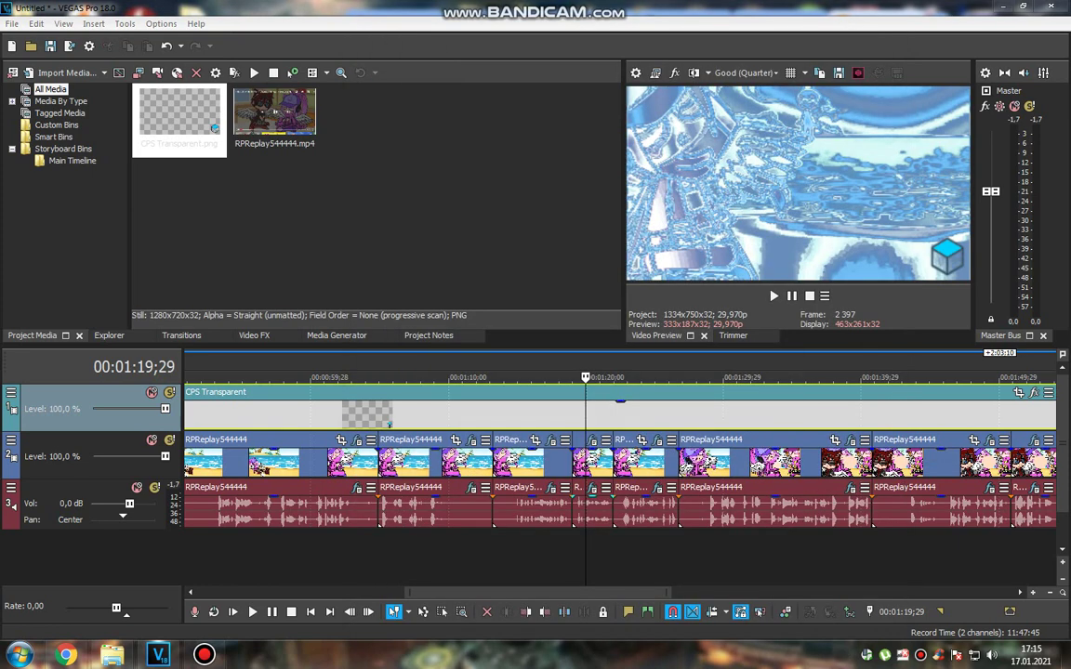
Play on into the tenth clip and inspect its audio effects: Stutter, Orange Vocoder, Flange/Wah-Wah, eFX Phaser, eFX StereoDelay and tb_grumblebum.
key("space")
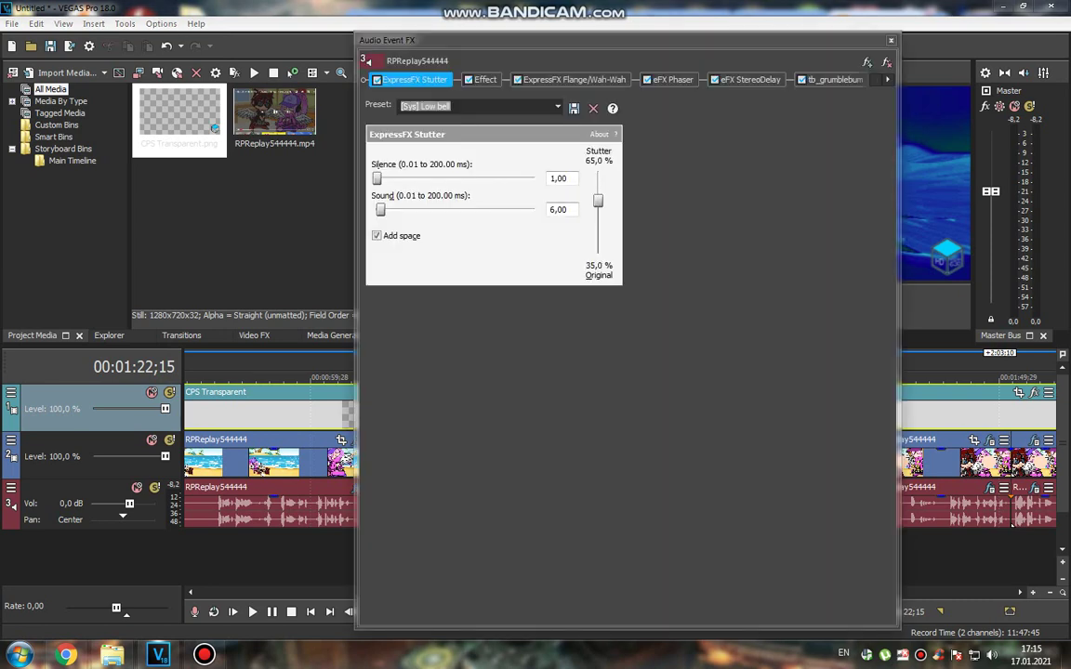
left_click(485, 79)
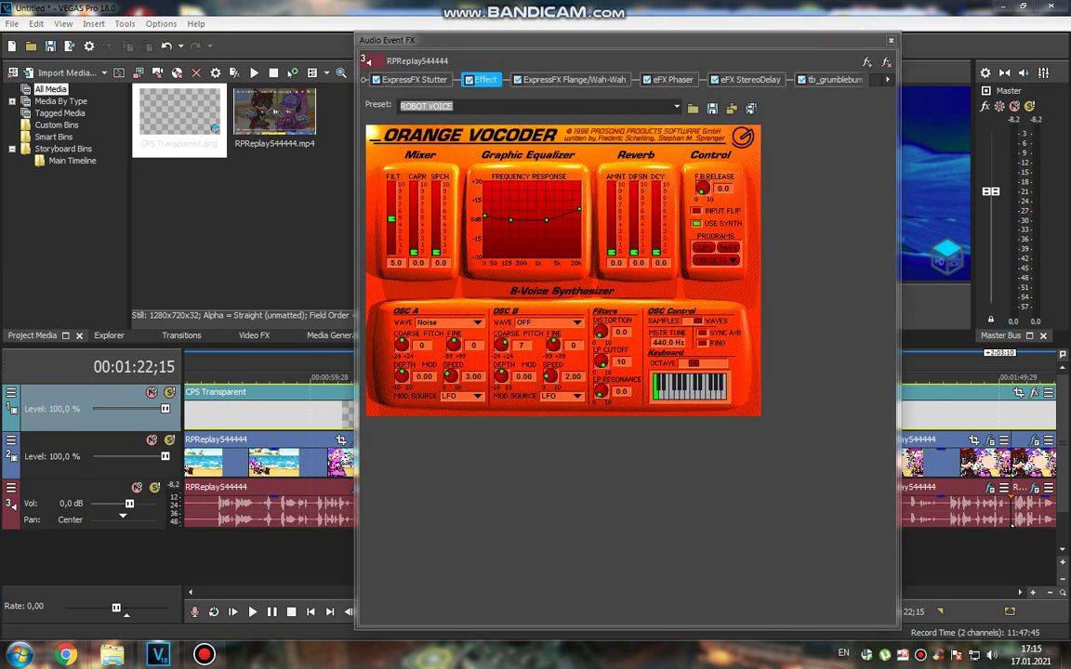
left_click(573, 79)
left_click(672, 79)
left_click(750, 79)
left_click(834, 79)
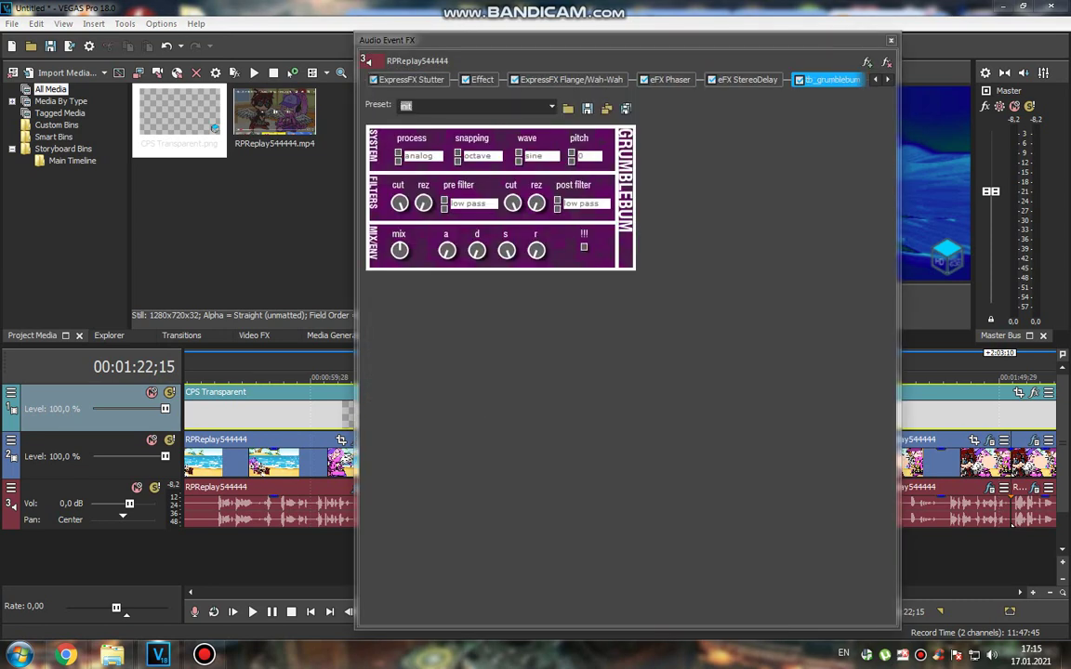
left_click(886, 79)
key("Escape")
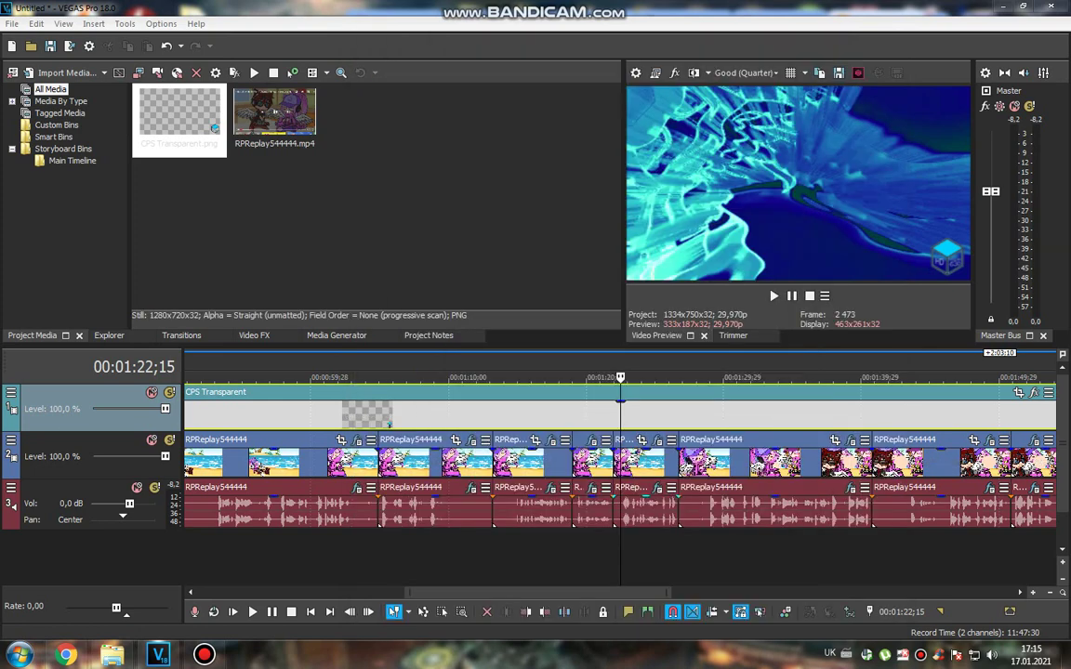
Play on into the eleventh clip and inspect each colour stop of its Gradient Map and its IL Vocodex audio effect.
key("space")
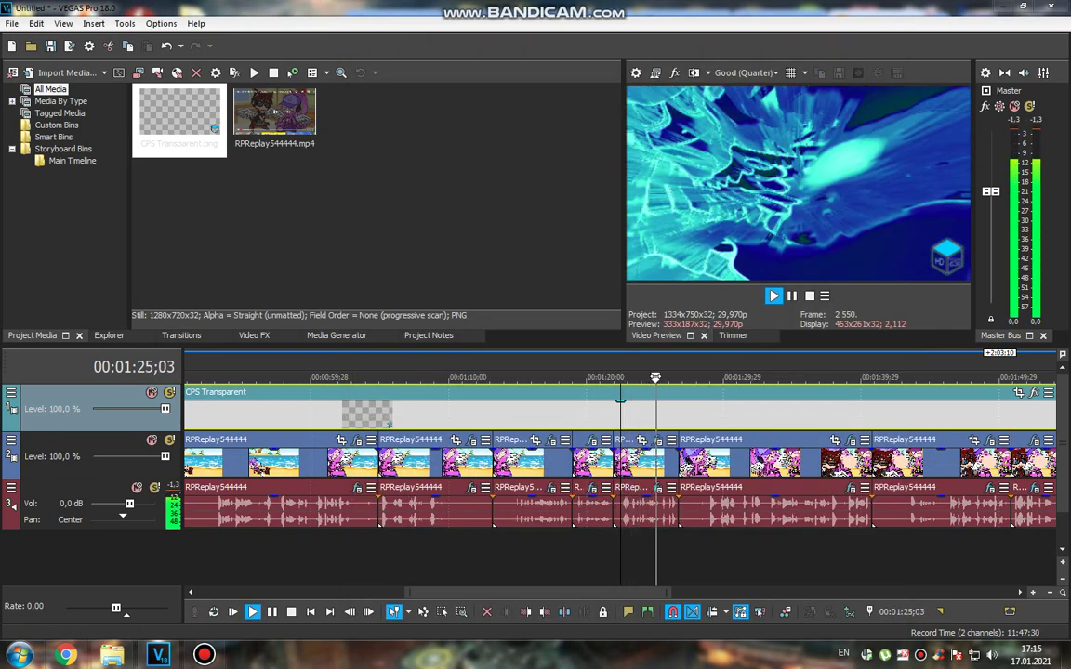
key("Return")
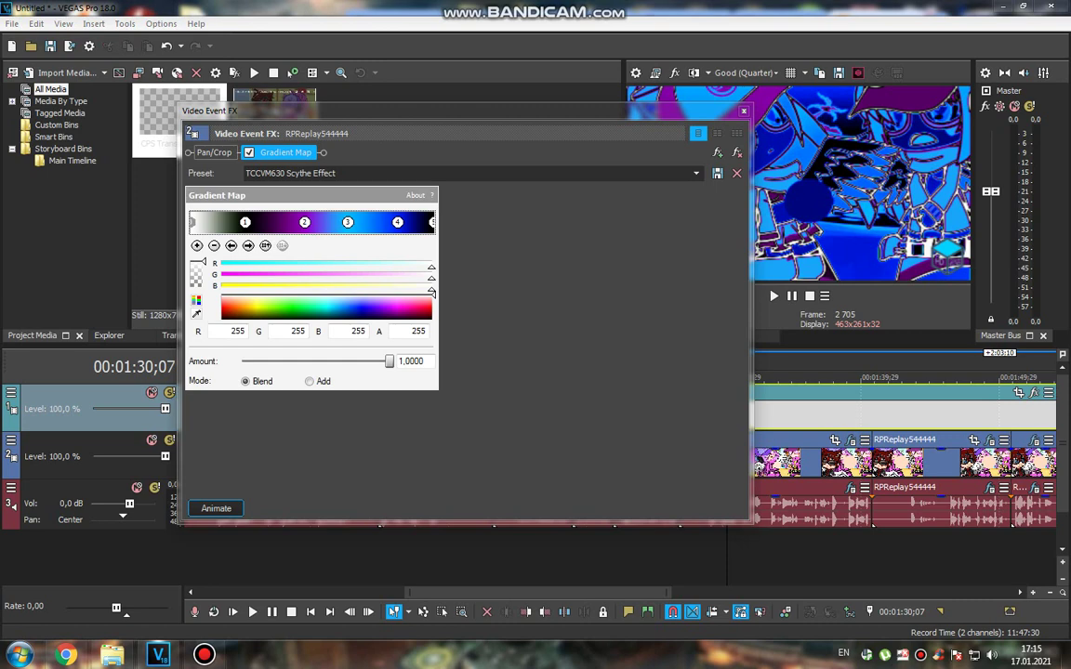
left_click(347, 222)
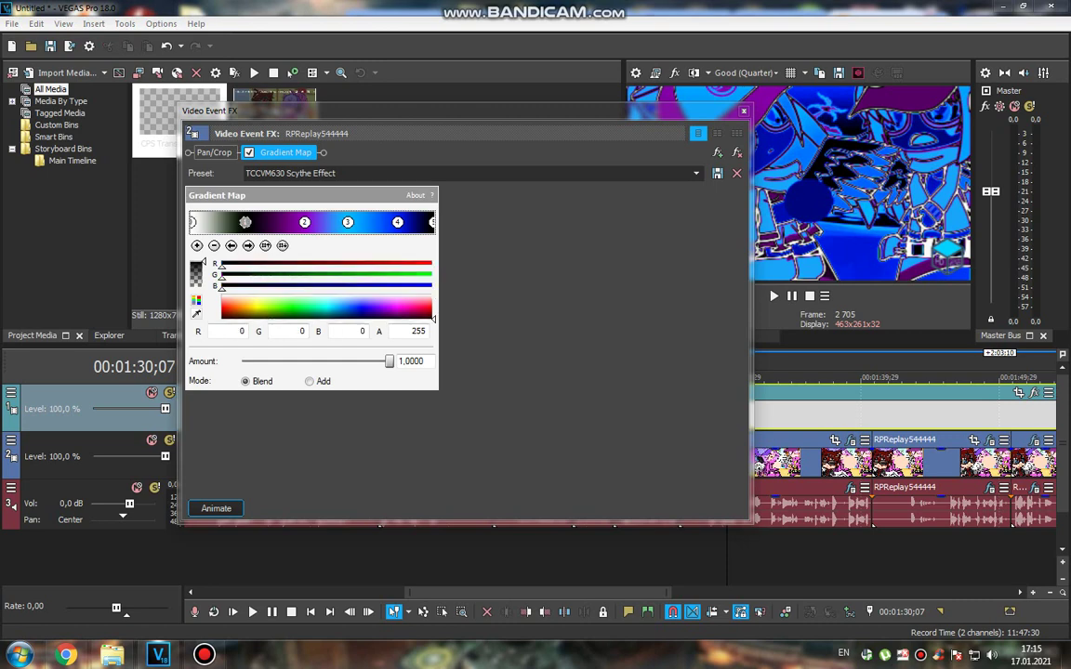
left_click(304, 222)
left_click(346, 222)
left_click(397, 222)
left_click(743, 111)
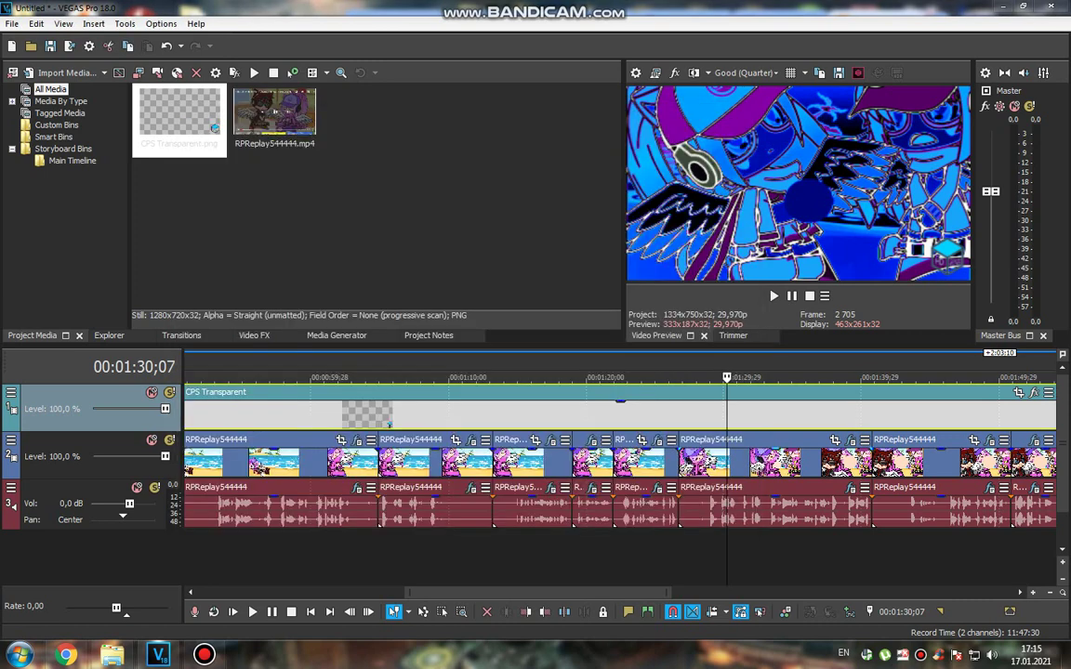
left_click(1013, 521)
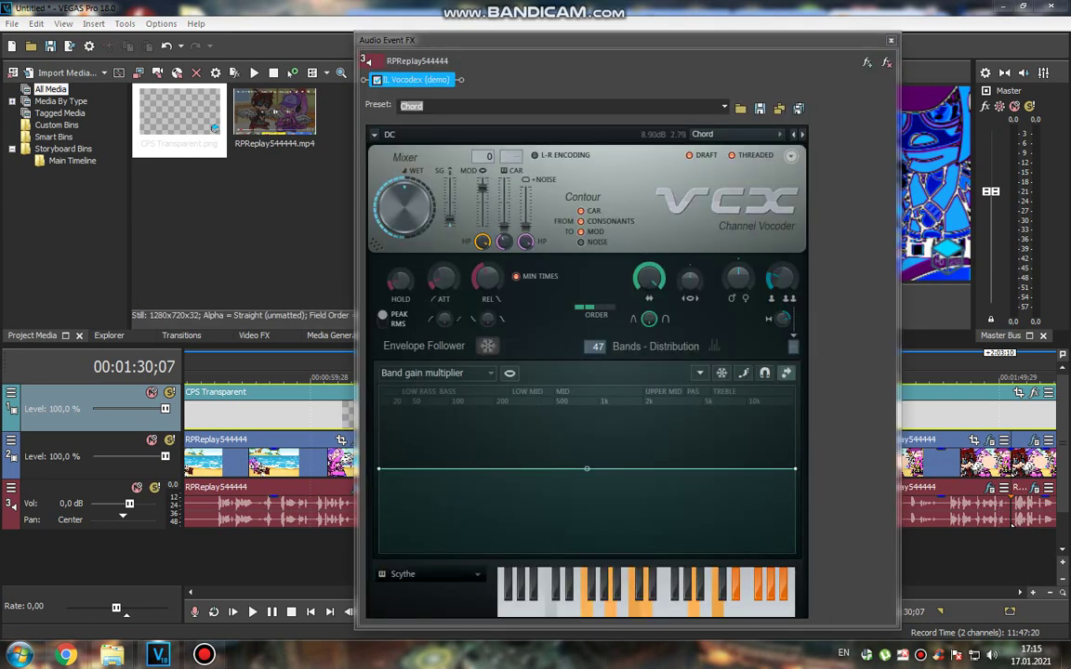
key("alt+Tab")
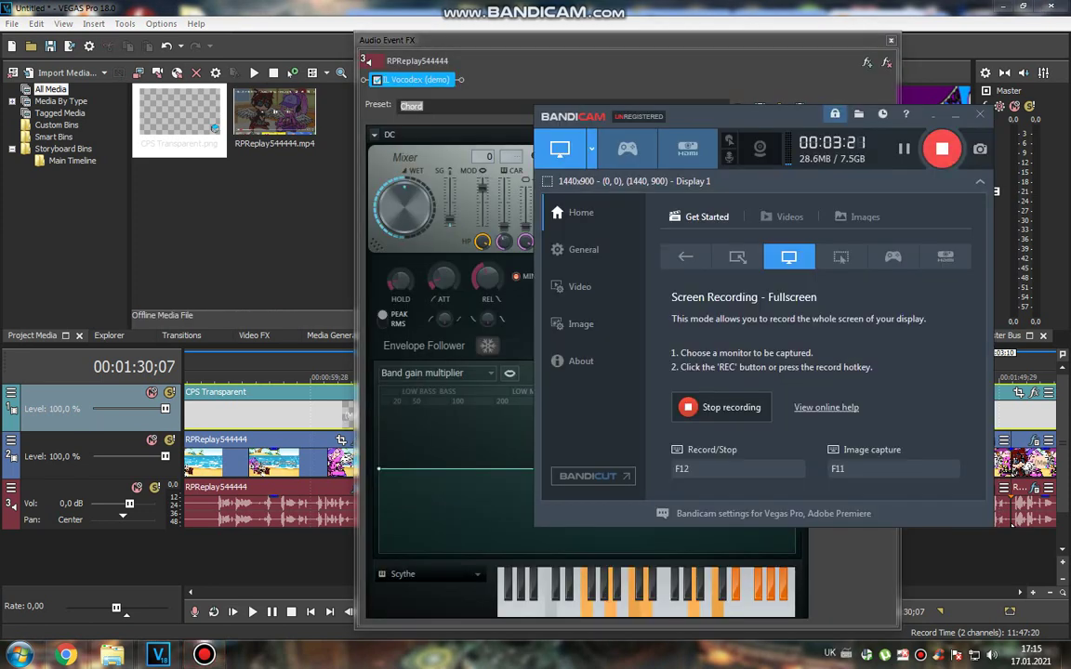